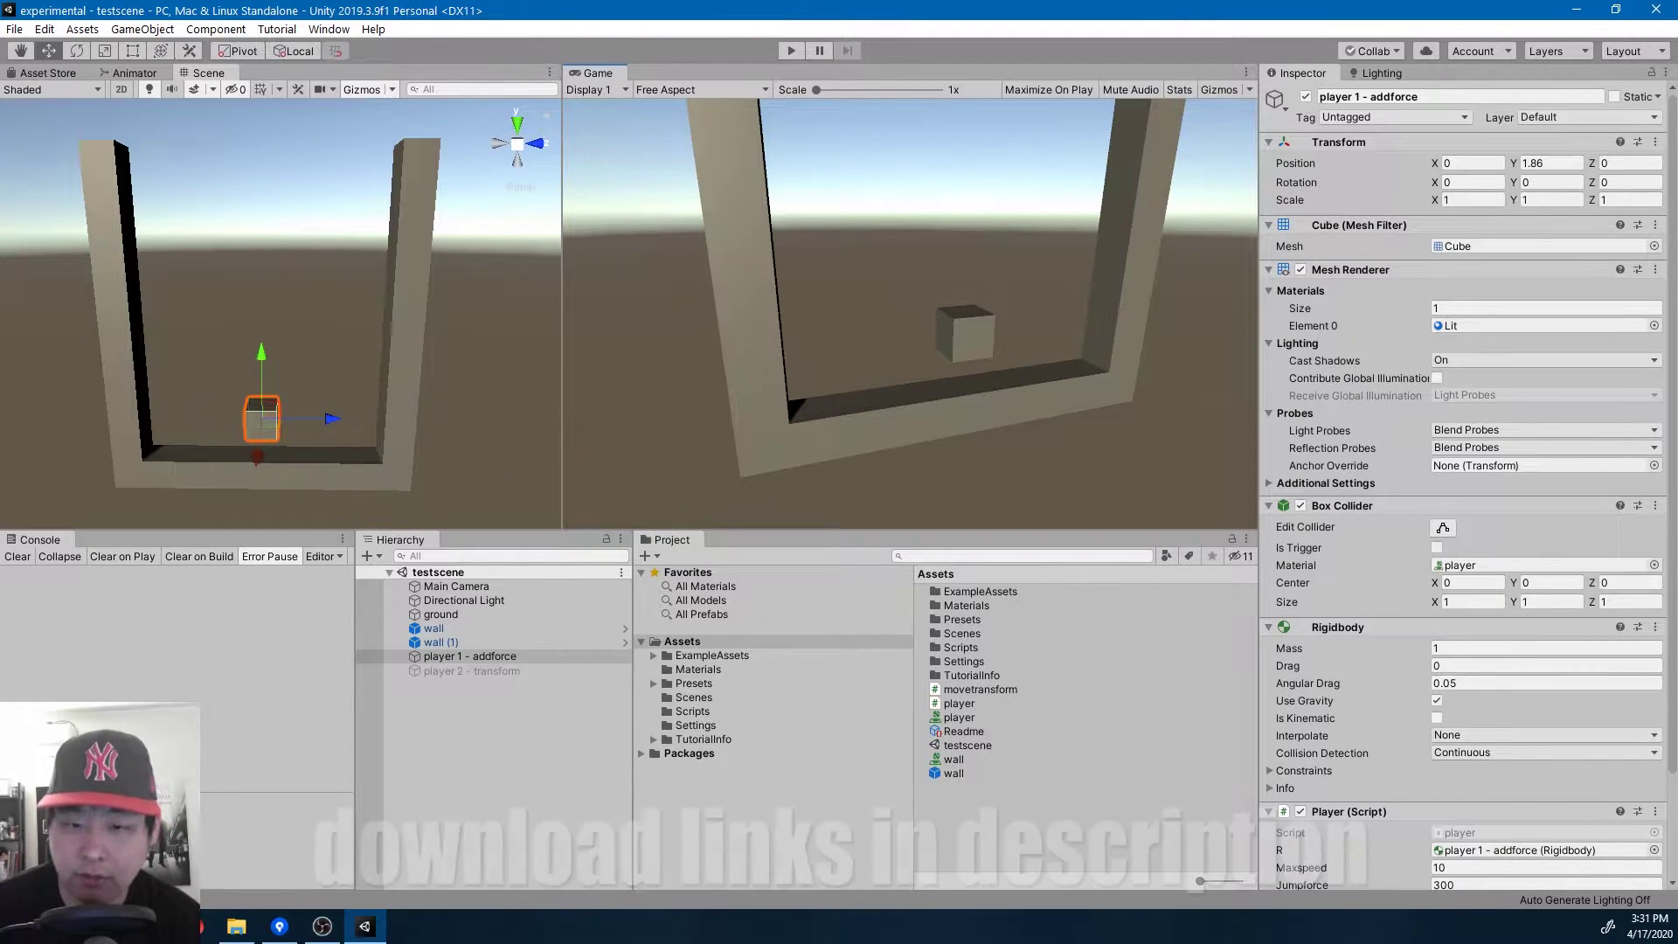
- Play-test the addforce cube, sliding it between the walls and jumping
{"action": "left_click", "coordinate": [793, 50]}
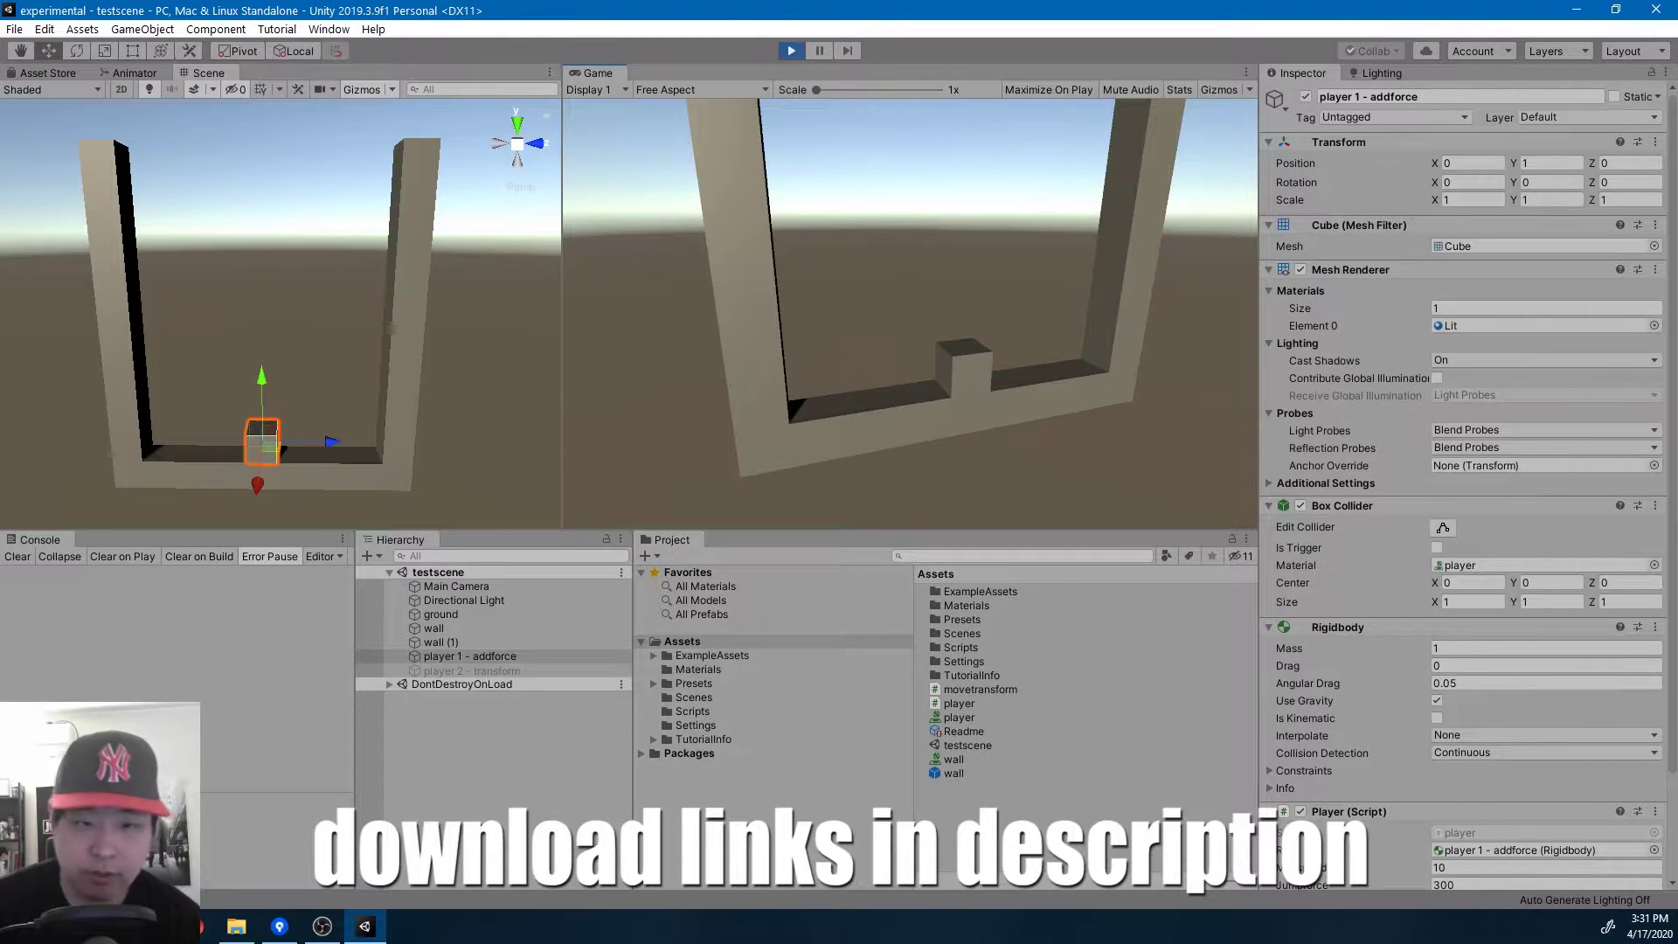
{"action": "key", "text": "a"}
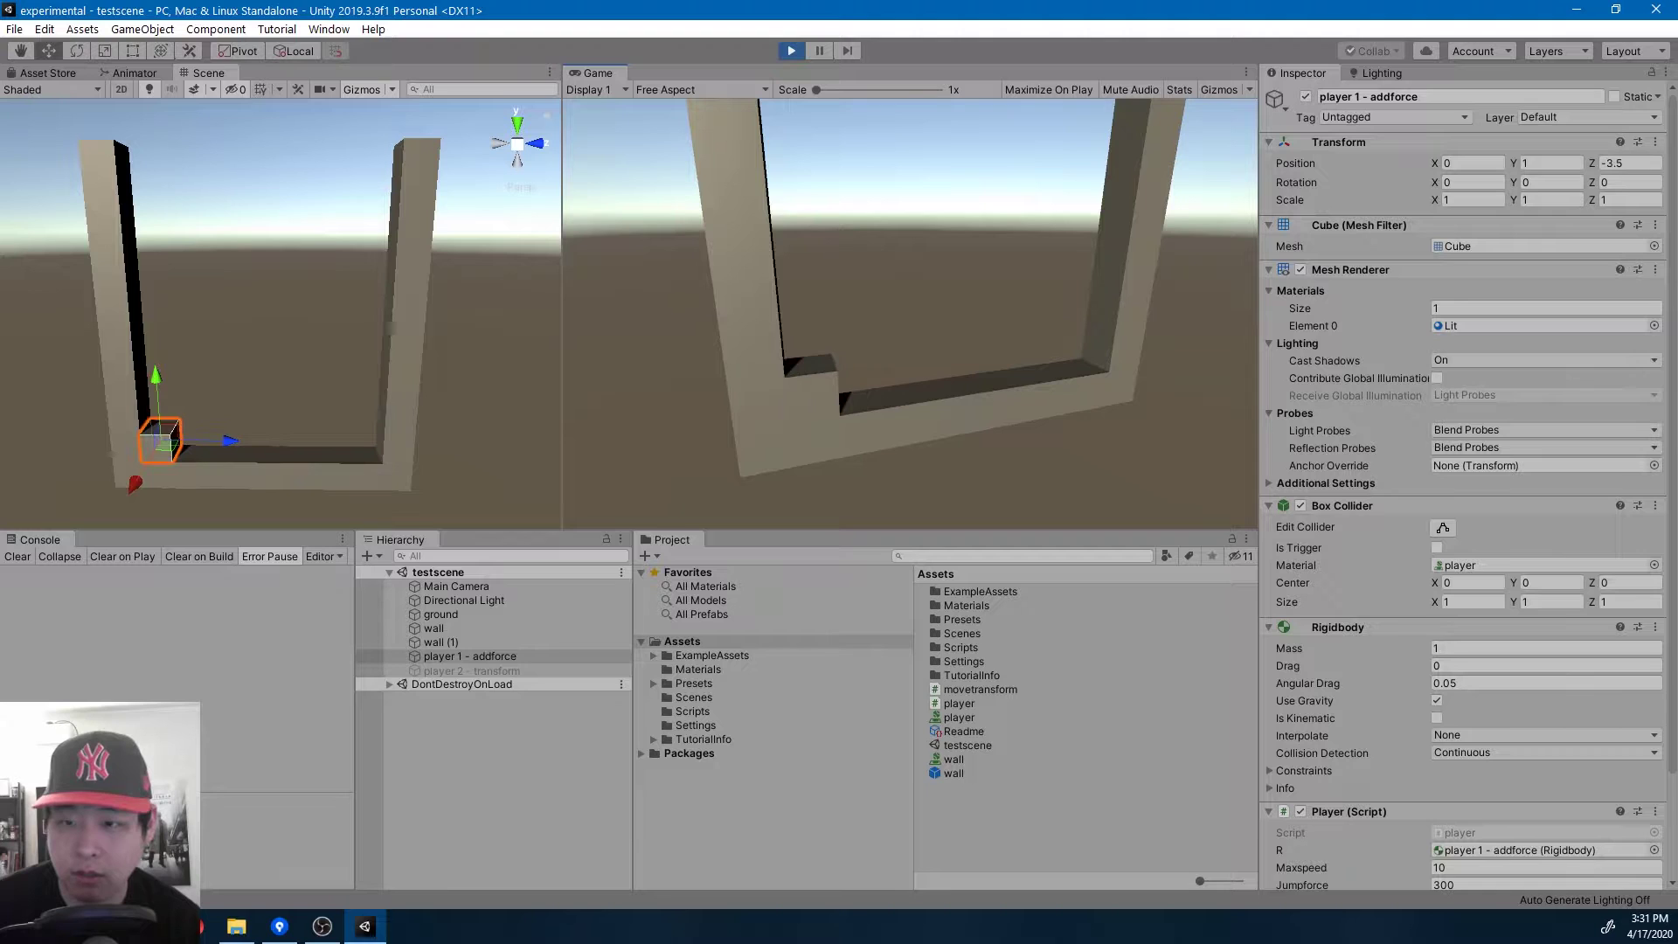
{"action": "key", "text": "d"}
{"action": "key", "text": "space"}
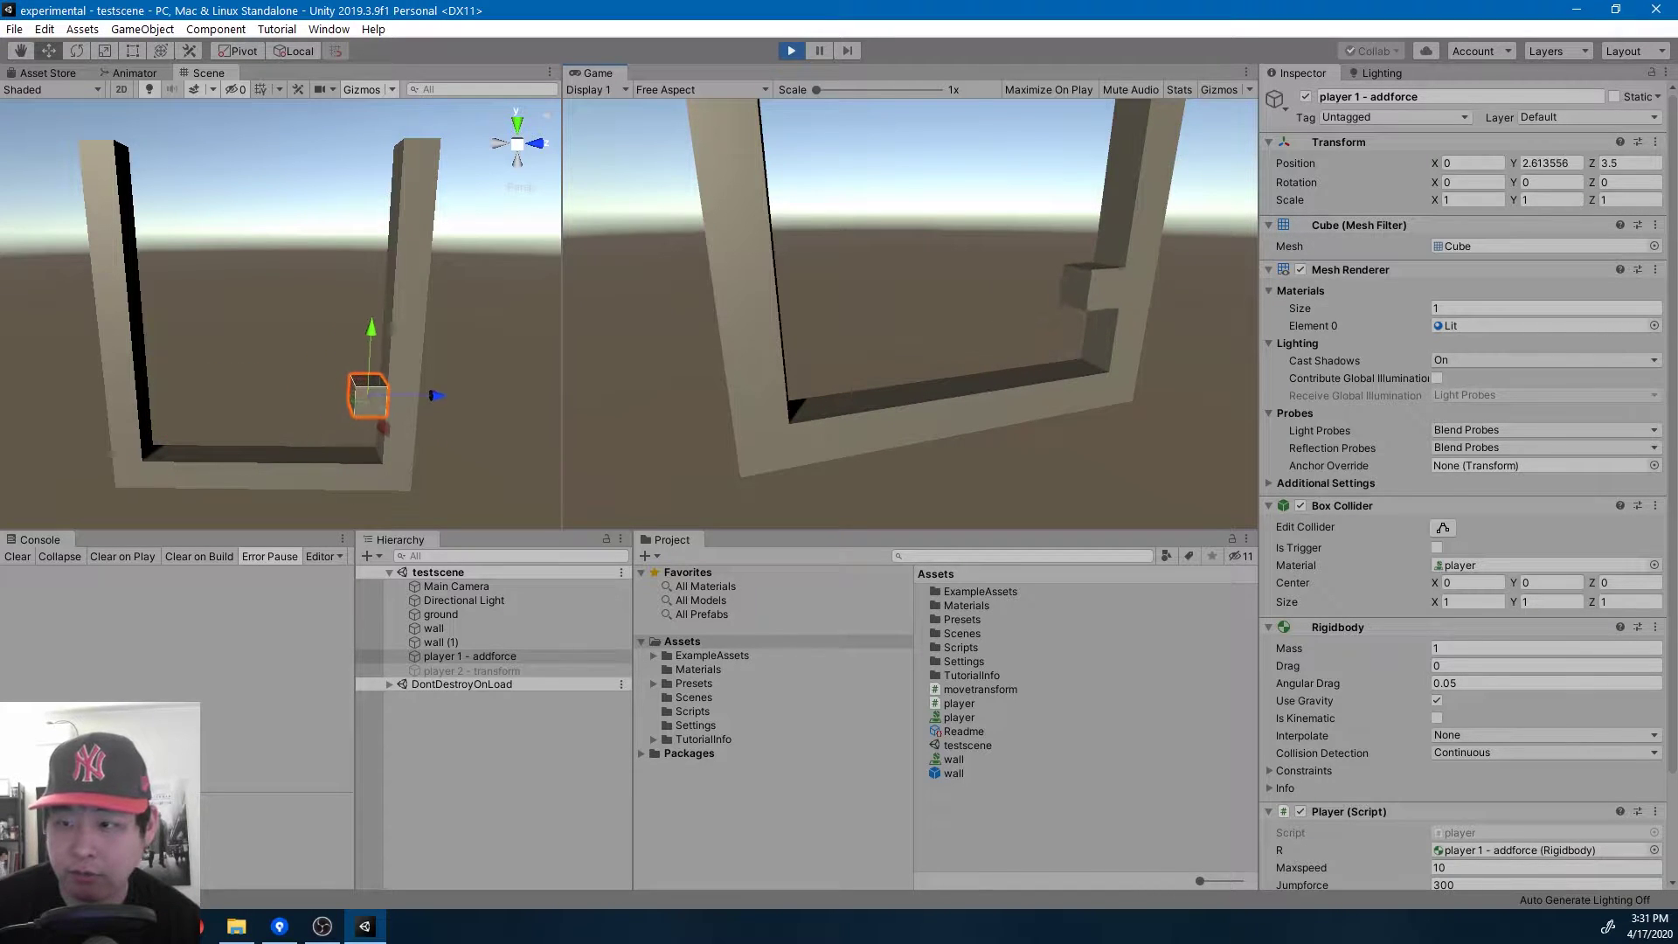
{"action": "key", "text": "a"}
{"action": "key", "text": "space"}
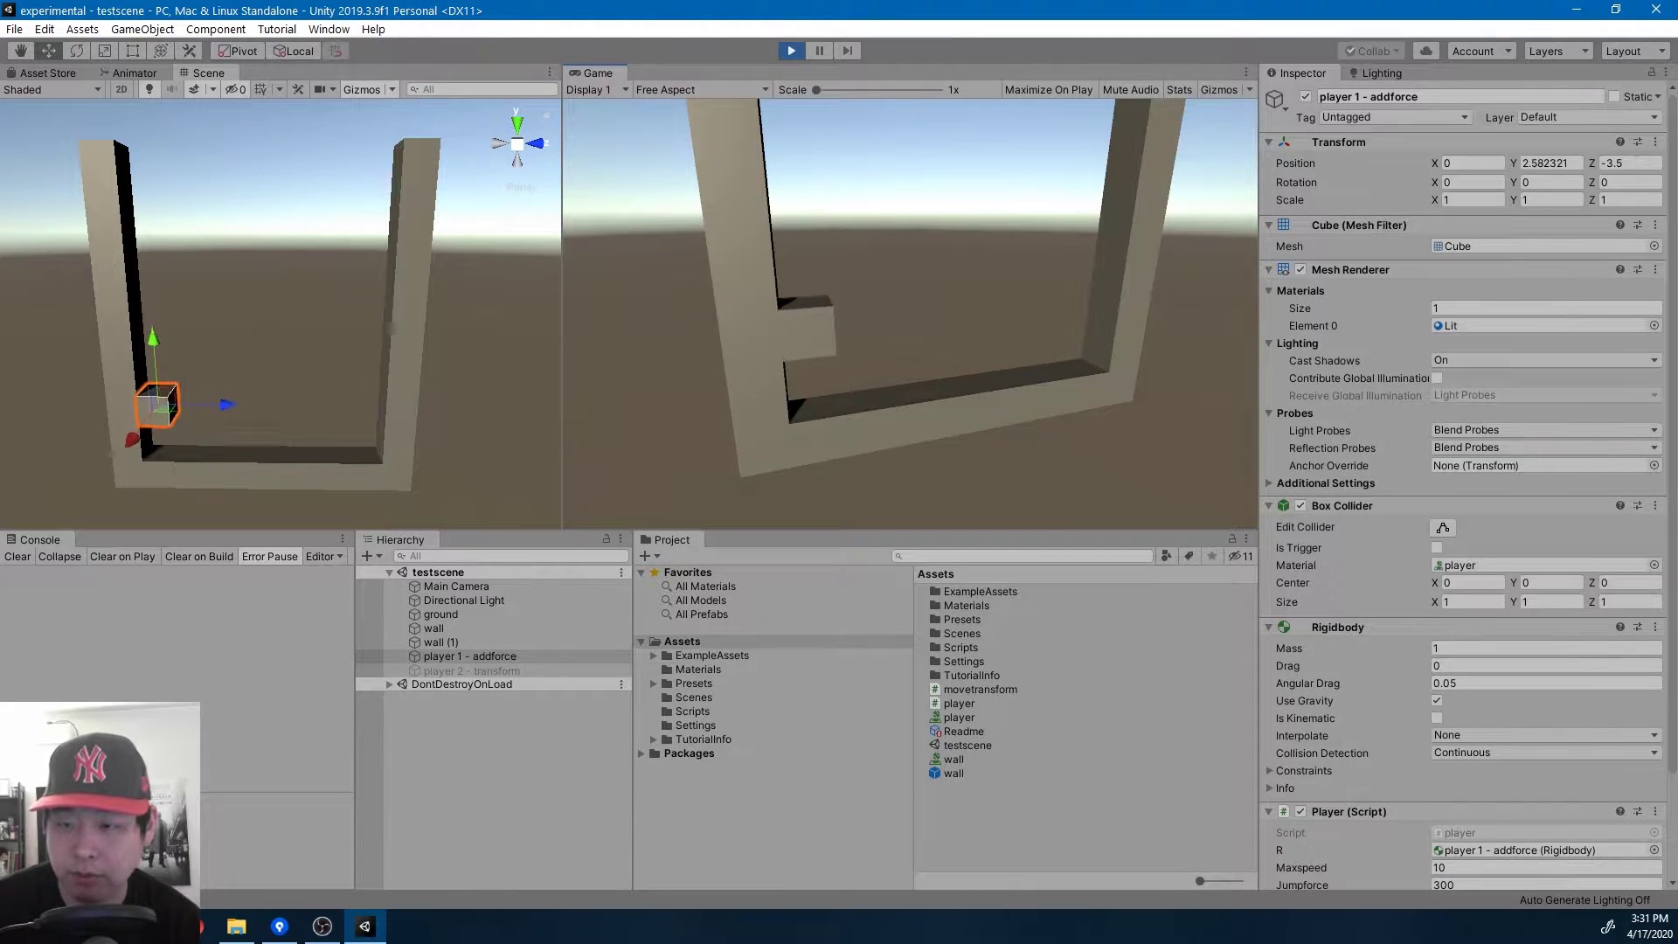
{"action": "key", "text": "d"}
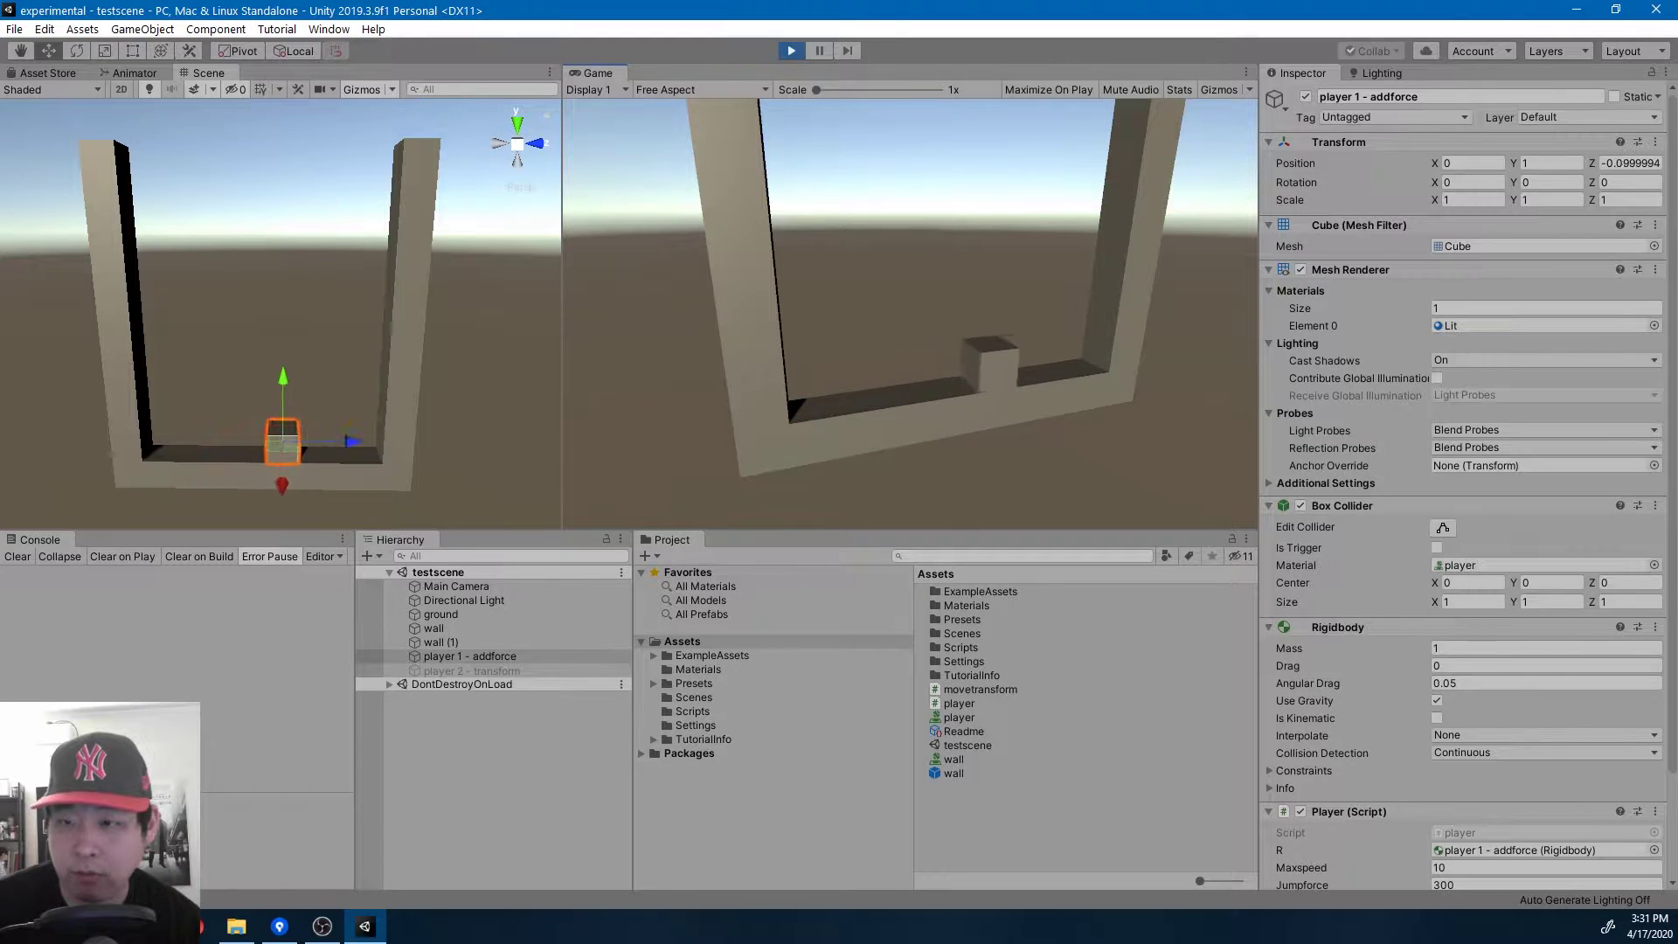
{"action": "key", "text": "space"}
{"action": "key", "text": "a"}
{"action": "key", "text": "d"}
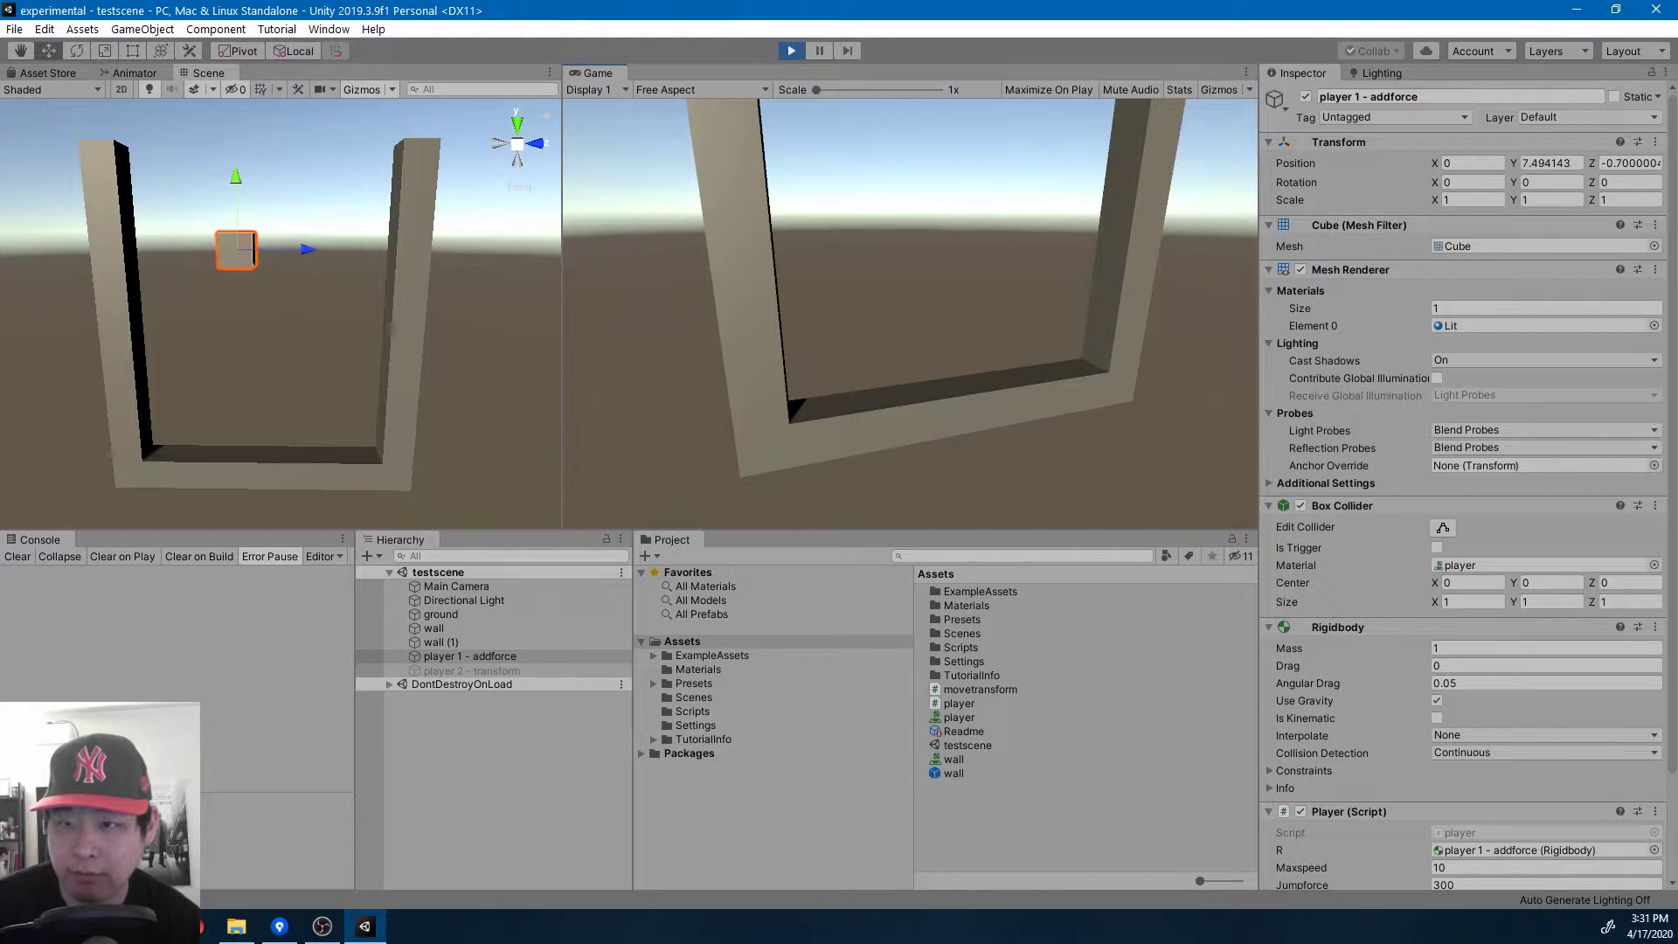
{"action": "key", "text": "a"}
{"action": "key", "text": "d"}
{"action": "key", "text": "space"}
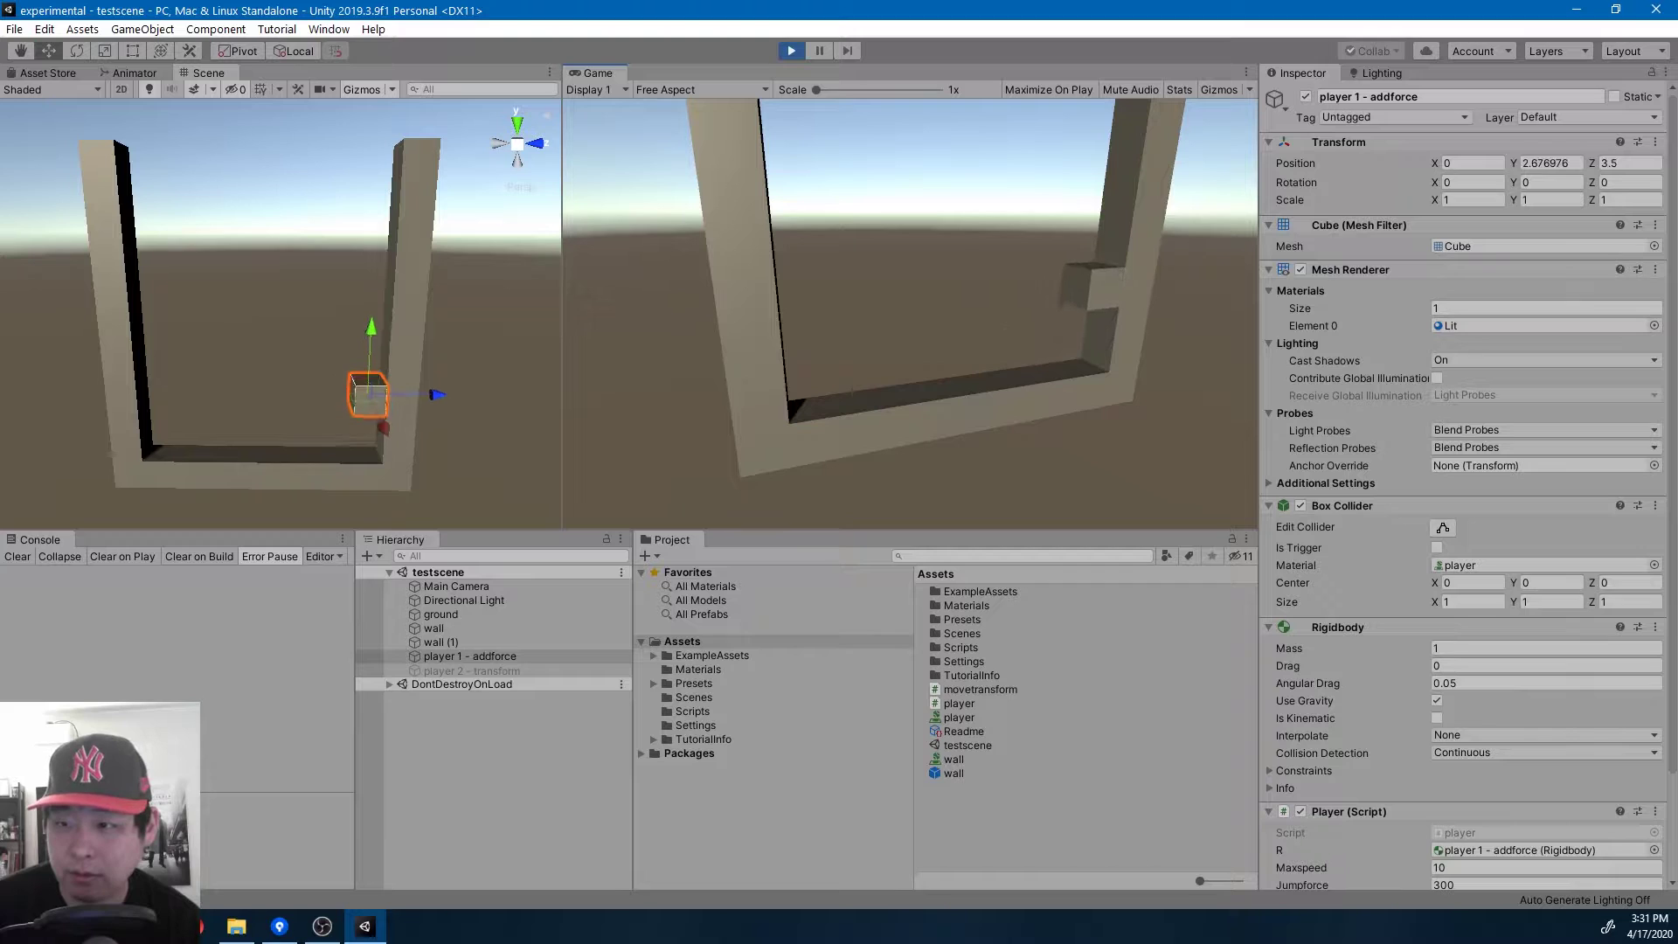
{"action": "key", "text": "a"}
{"action": "key", "text": "space"}
{"action": "key", "text": "d"}
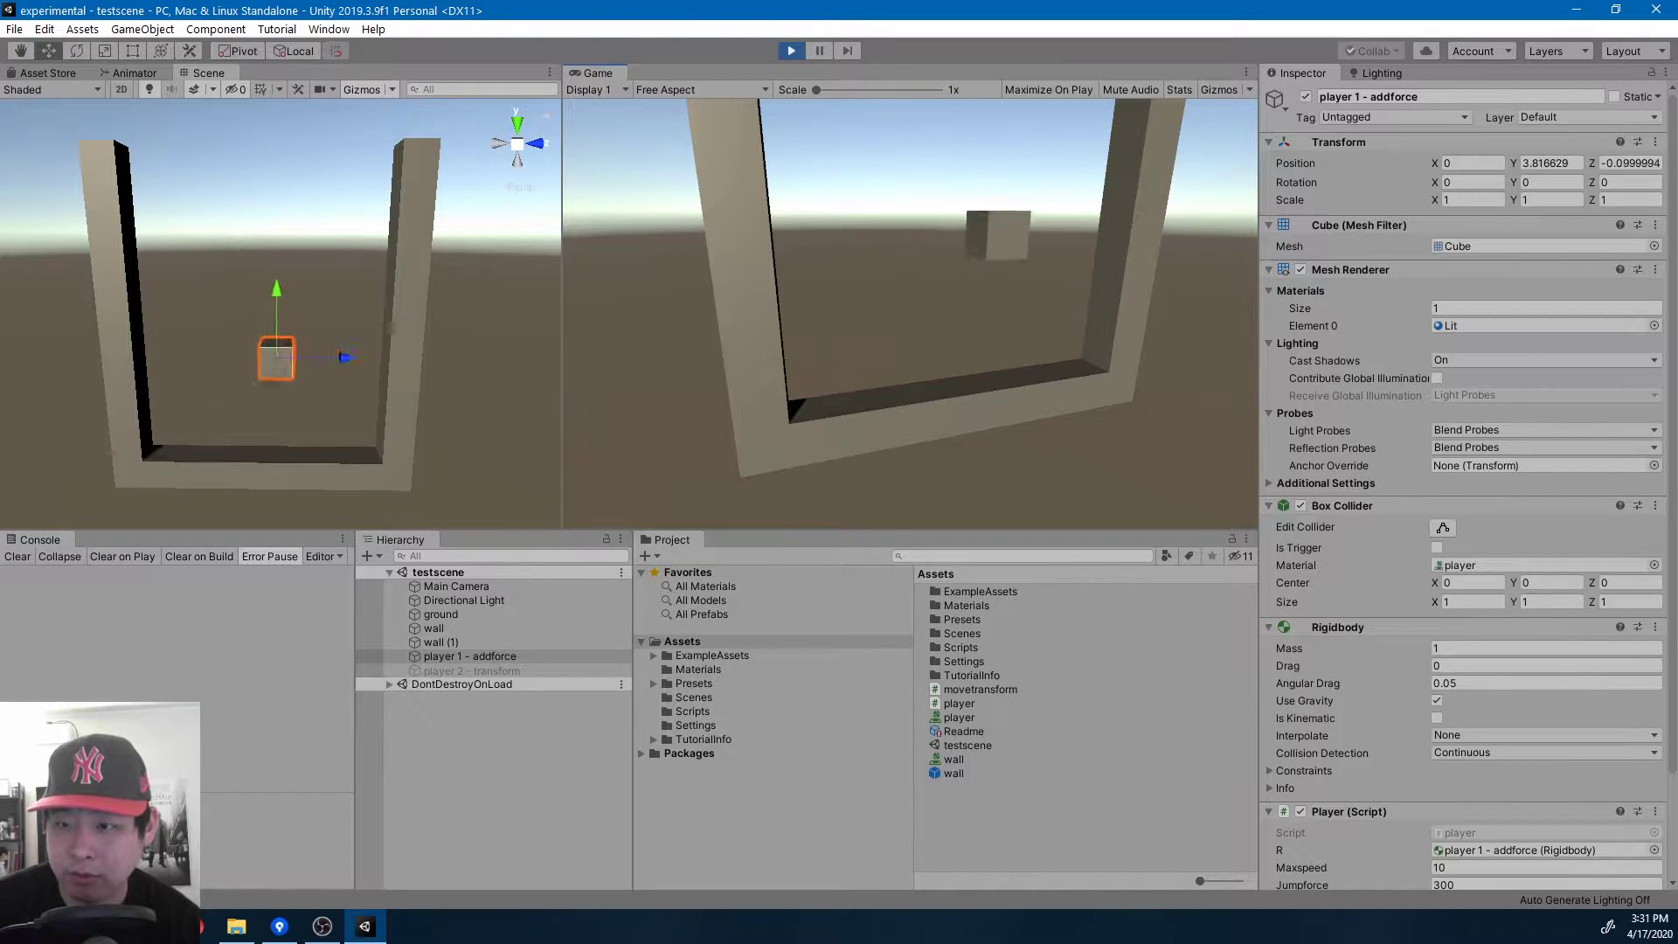
{"action": "key", "text": "a"}
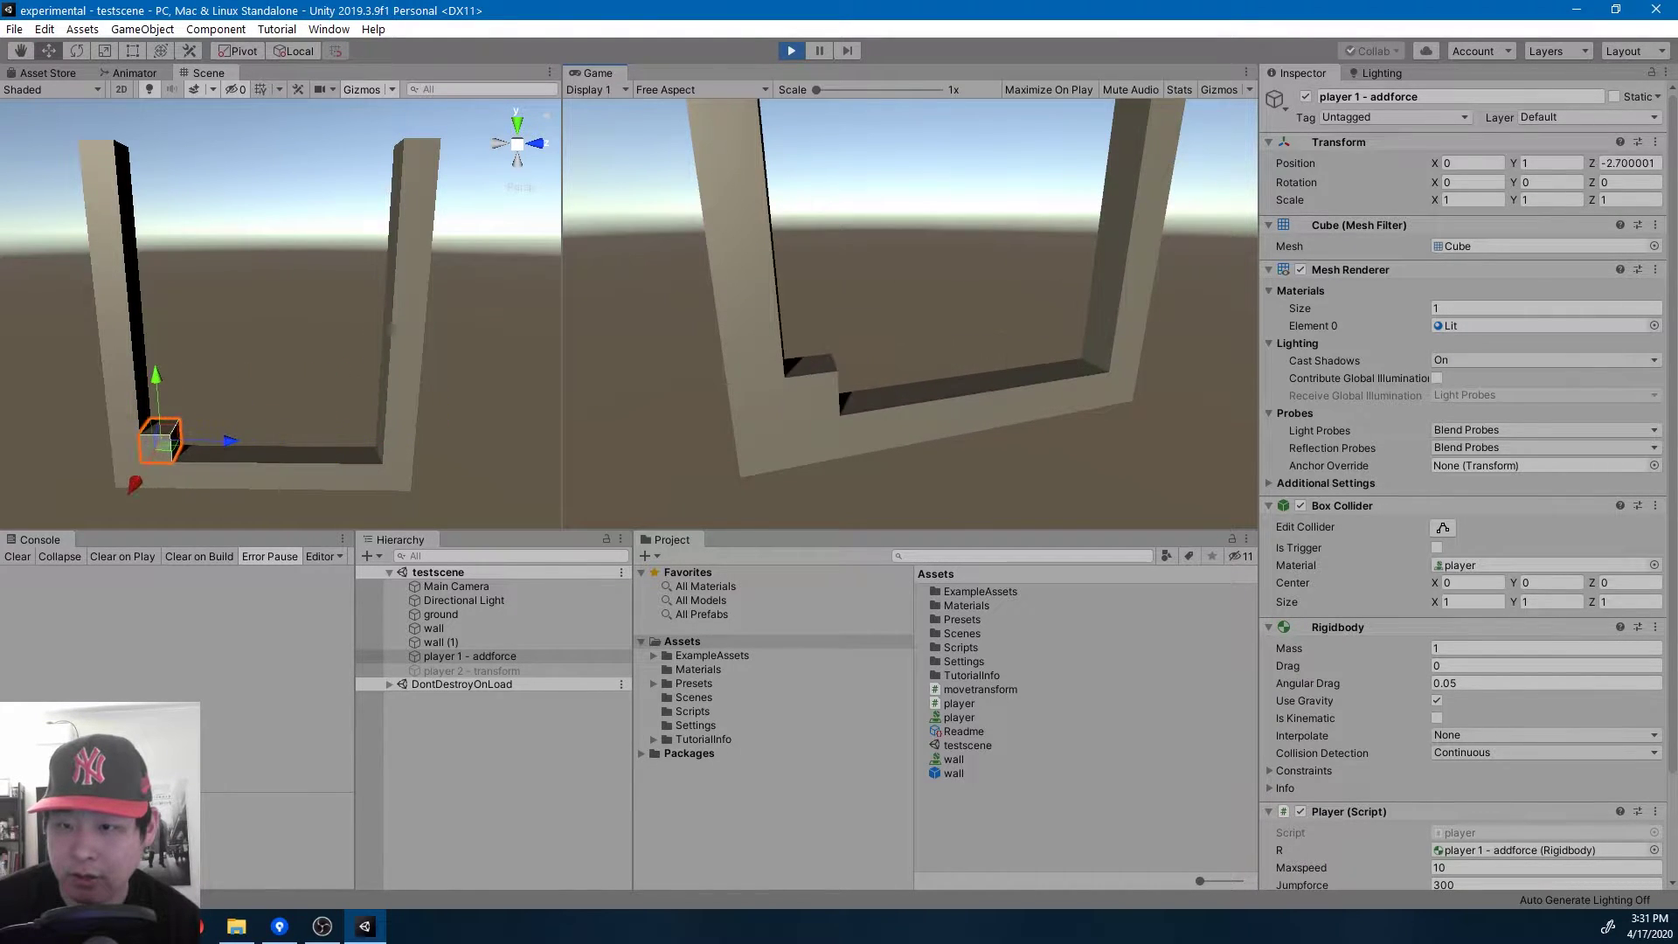
{"action": "key", "text": "d"}
{"action": "key", "text": "a"}
{"action": "key", "text": "d"}
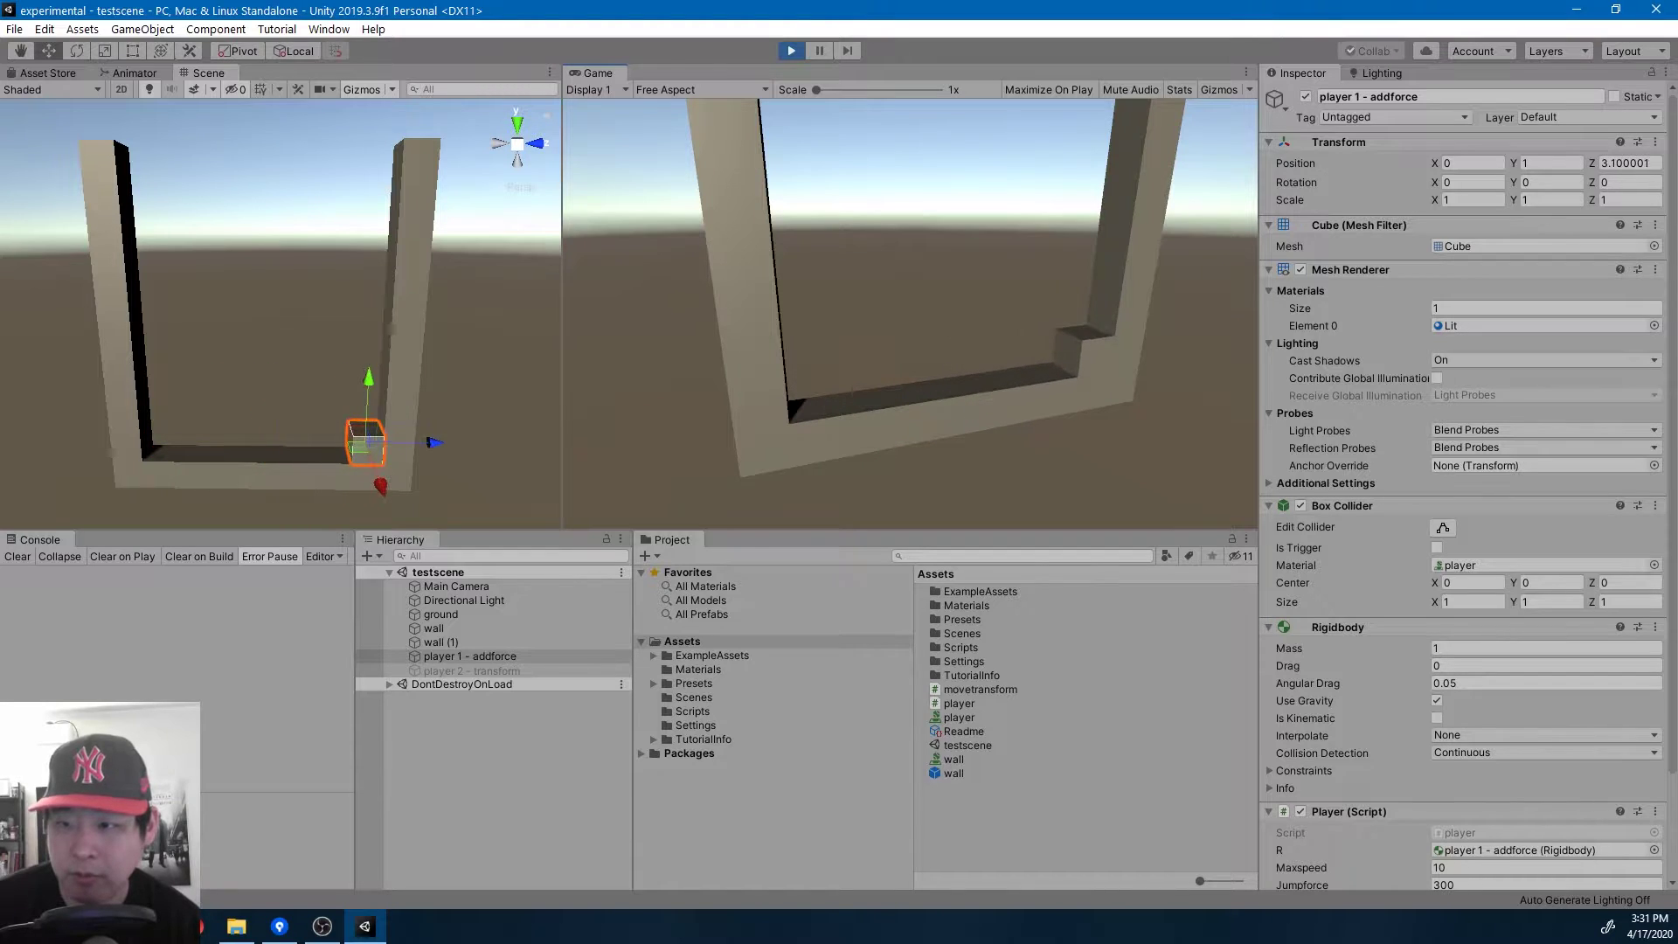
{"action": "key", "text": "a"}
{"action": "key", "text": "space"}
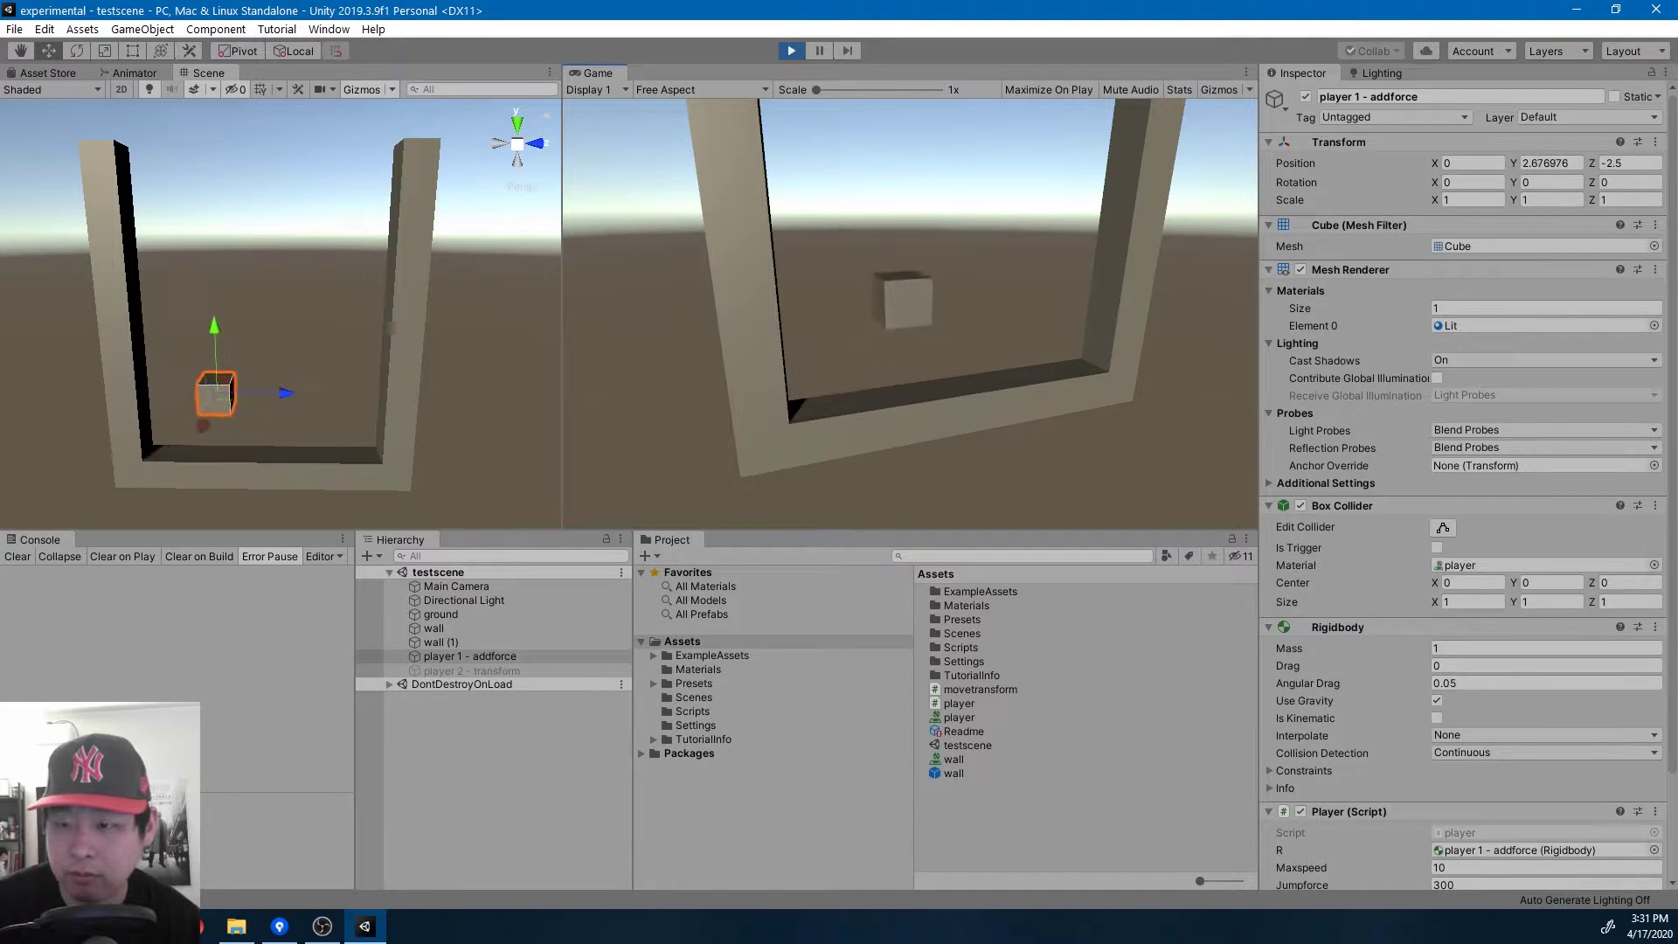
{"action": "key", "text": "d"}
{"action": "key", "text": "a"}
{"action": "key", "text": "d"}
{"action": "key", "text": "a"}
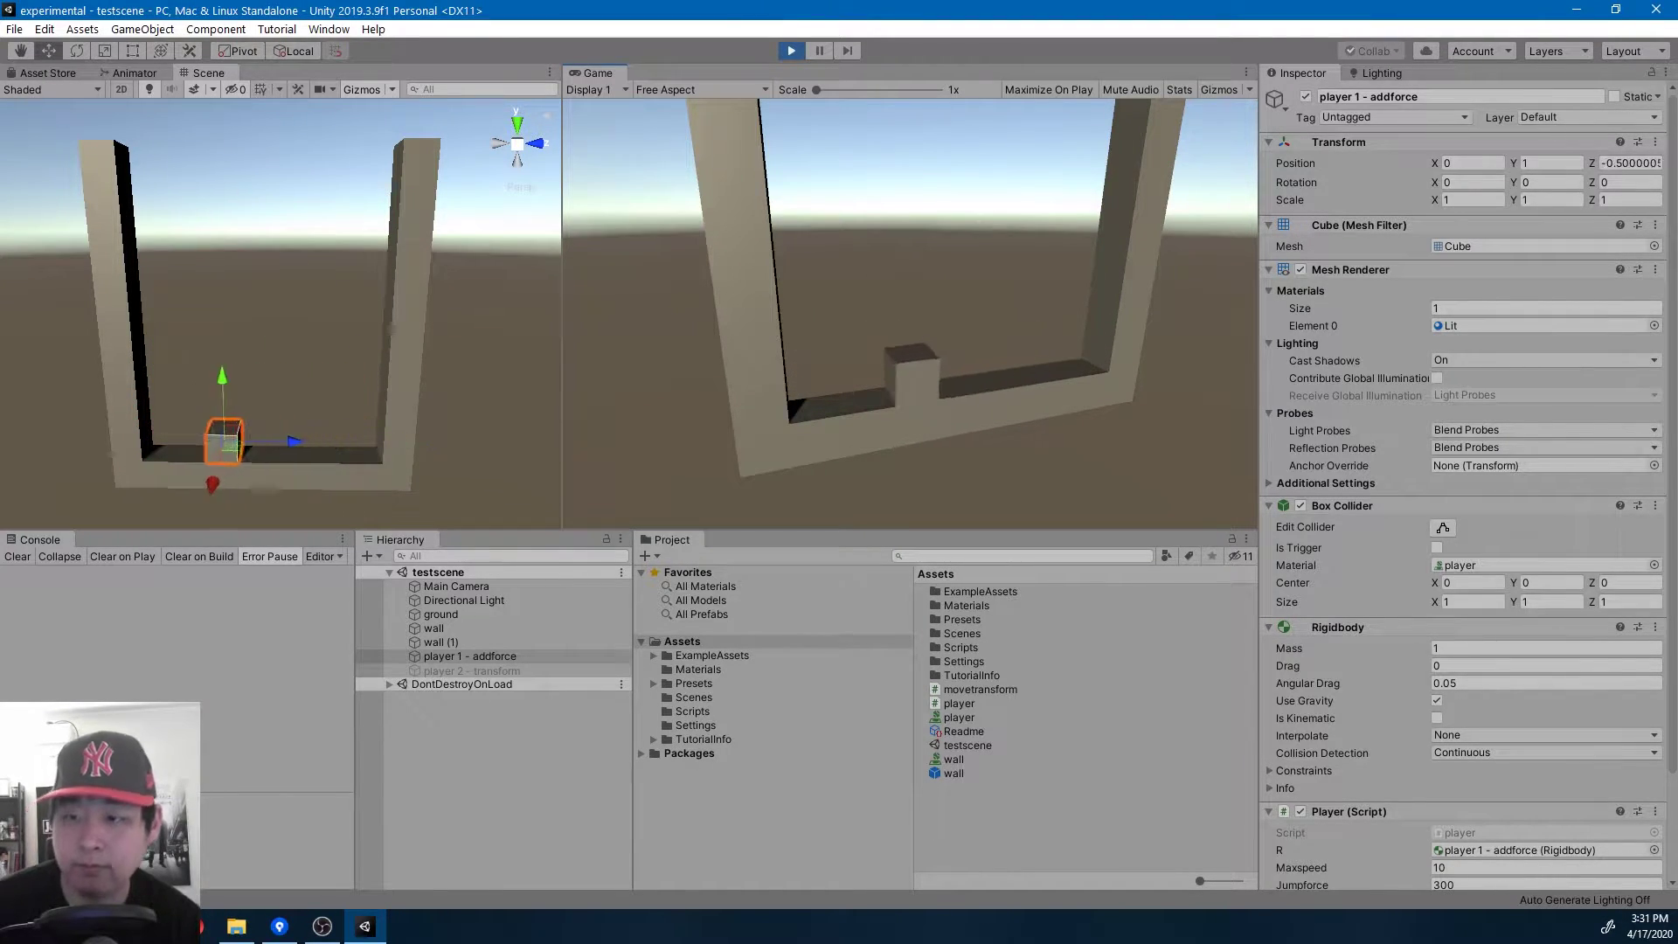
{"action": "left_click", "coordinate": [791, 53]}
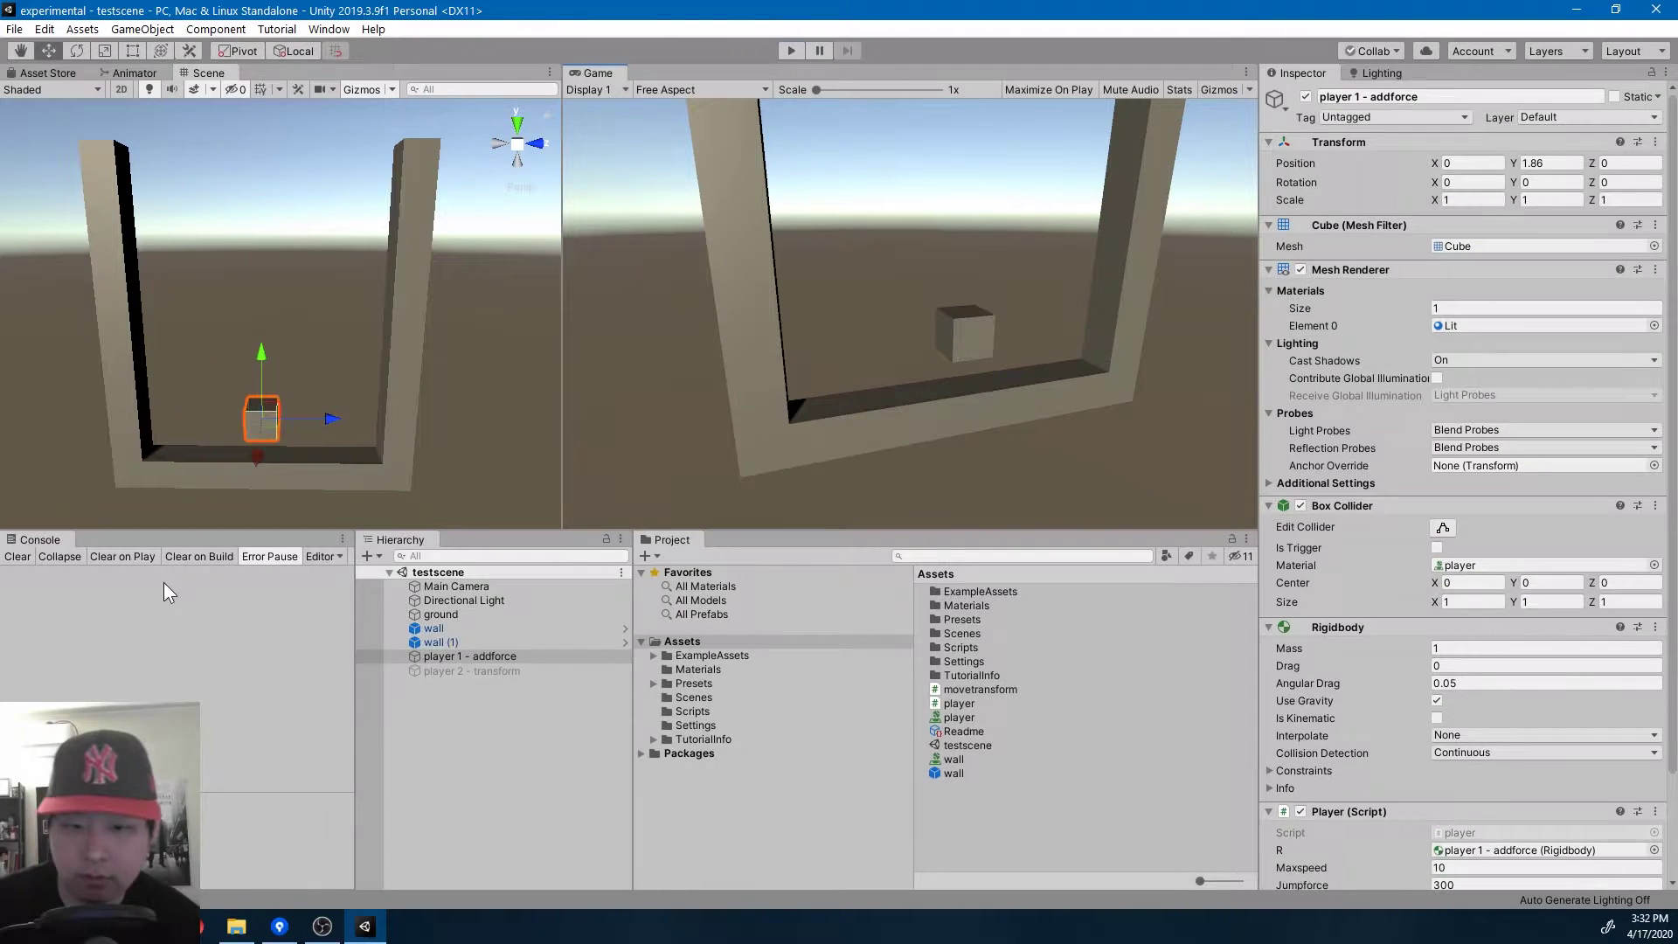
- Deactivate player 1 - addforce and activate player 2 - transform
{"action": "left_click", "coordinate": [540, 656]}
{"action": "key", "text": "alt+shift+a"}
{"action": "left_click", "coordinate": [505, 669]}
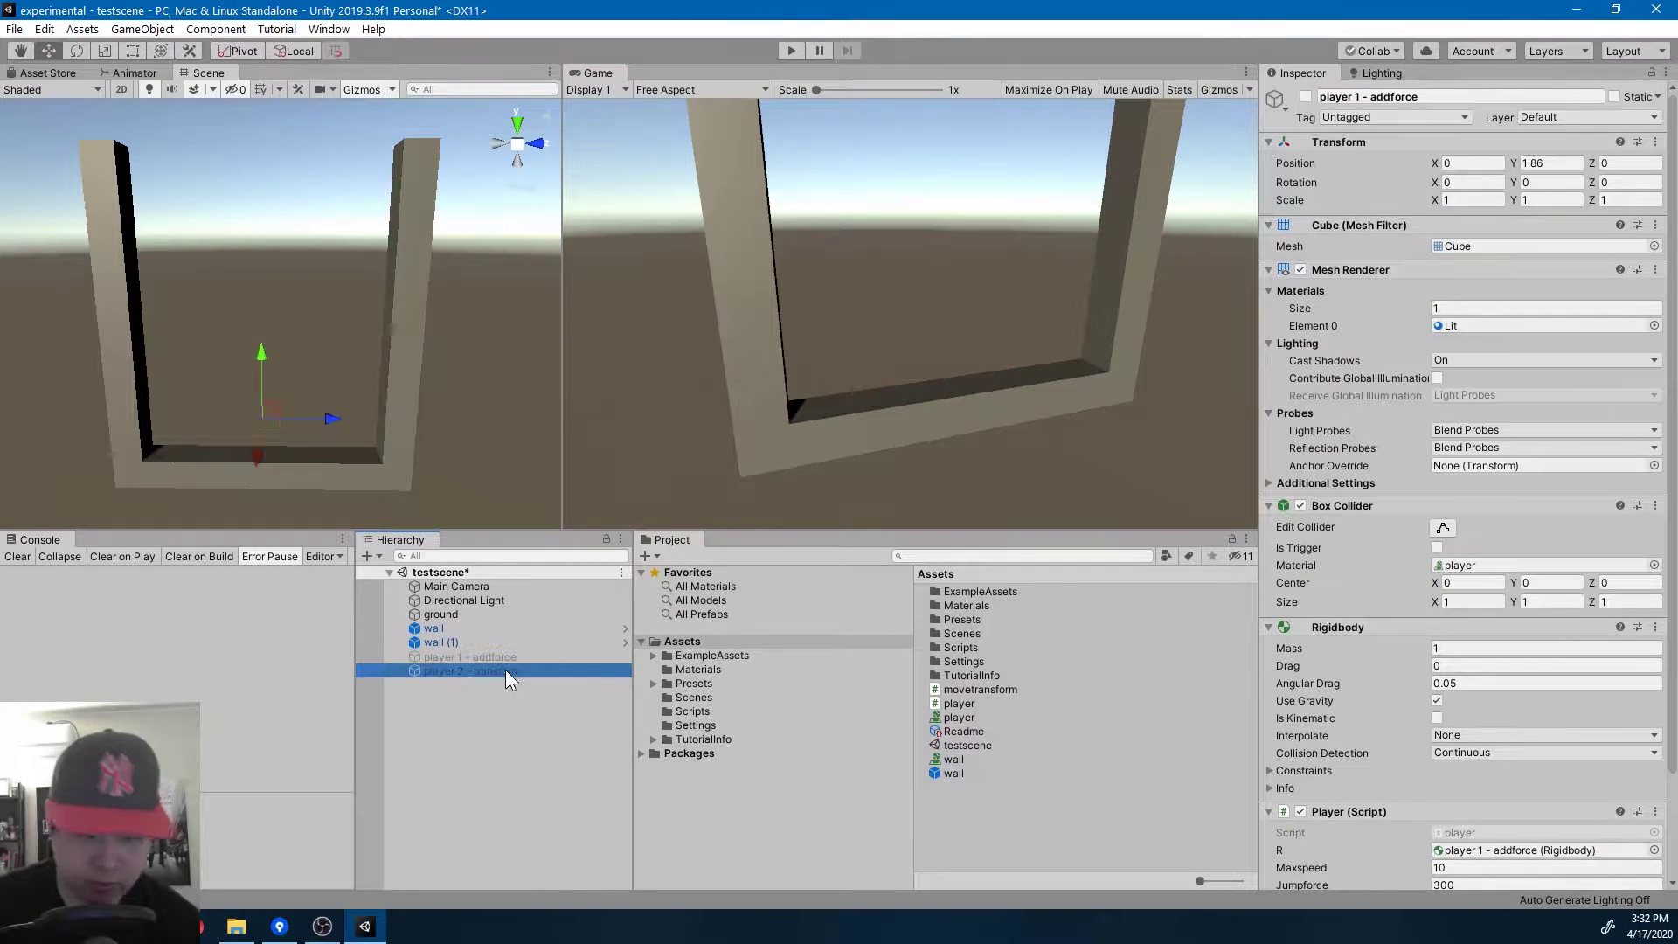
{"action": "key", "text": "alt+shift+a"}
{"action": "key", "text": "alt+shift+a"}
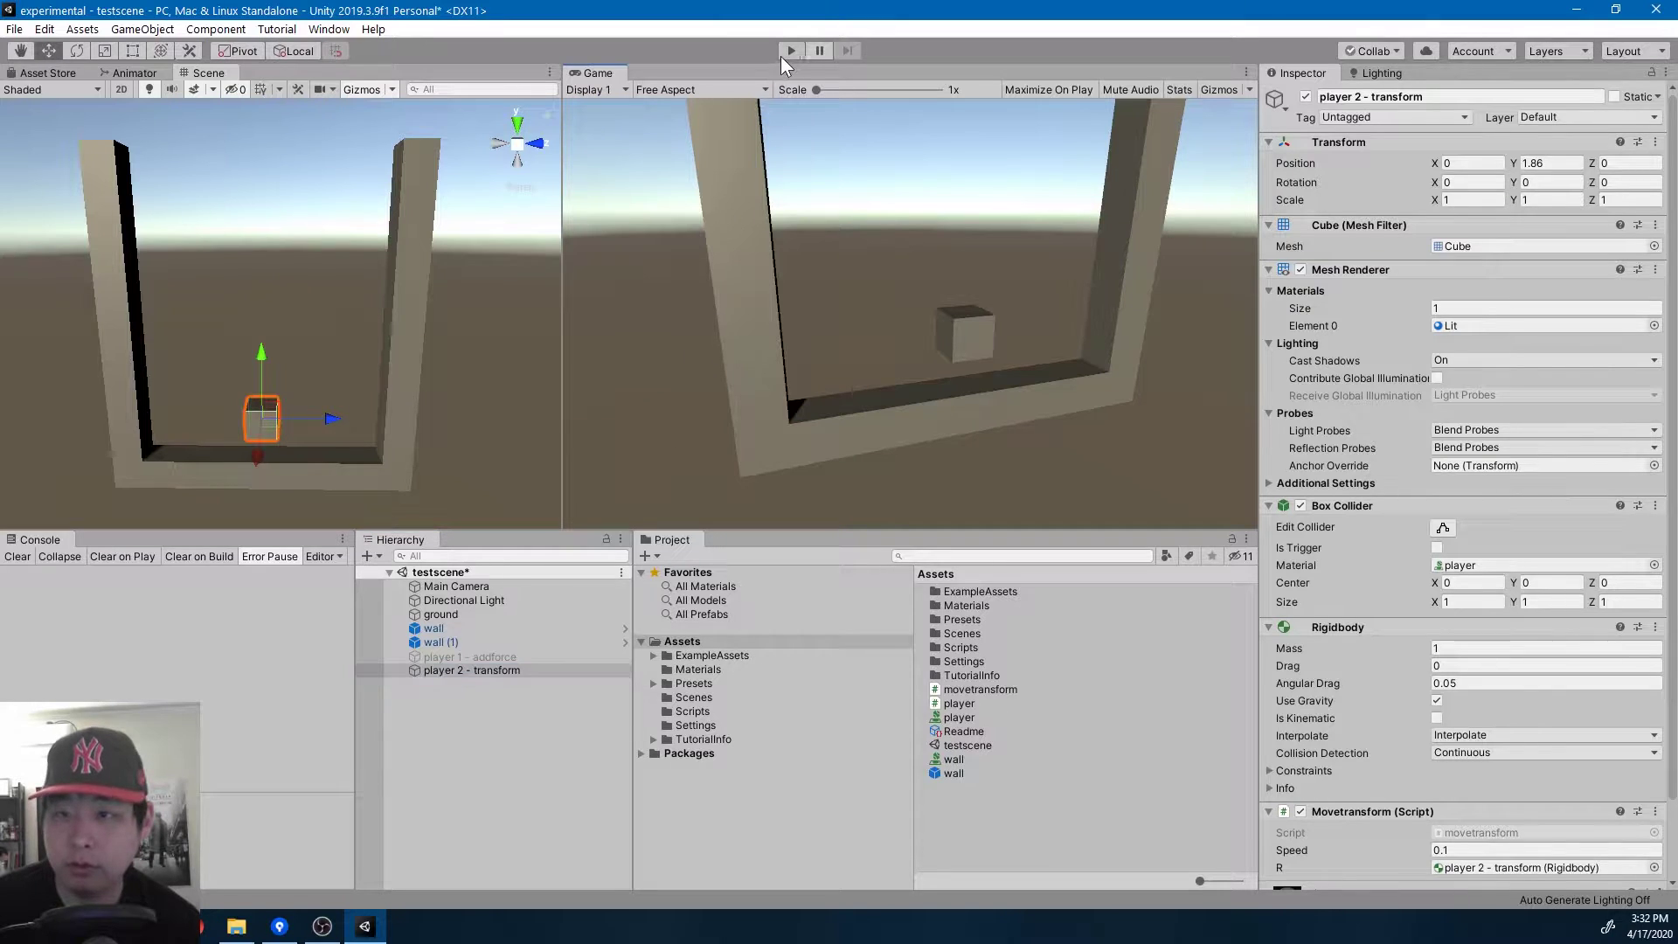
- Play-test player 2 - transform with the scene camera moved closer to the cube
{"action": "left_click", "coordinate": [782, 54]}
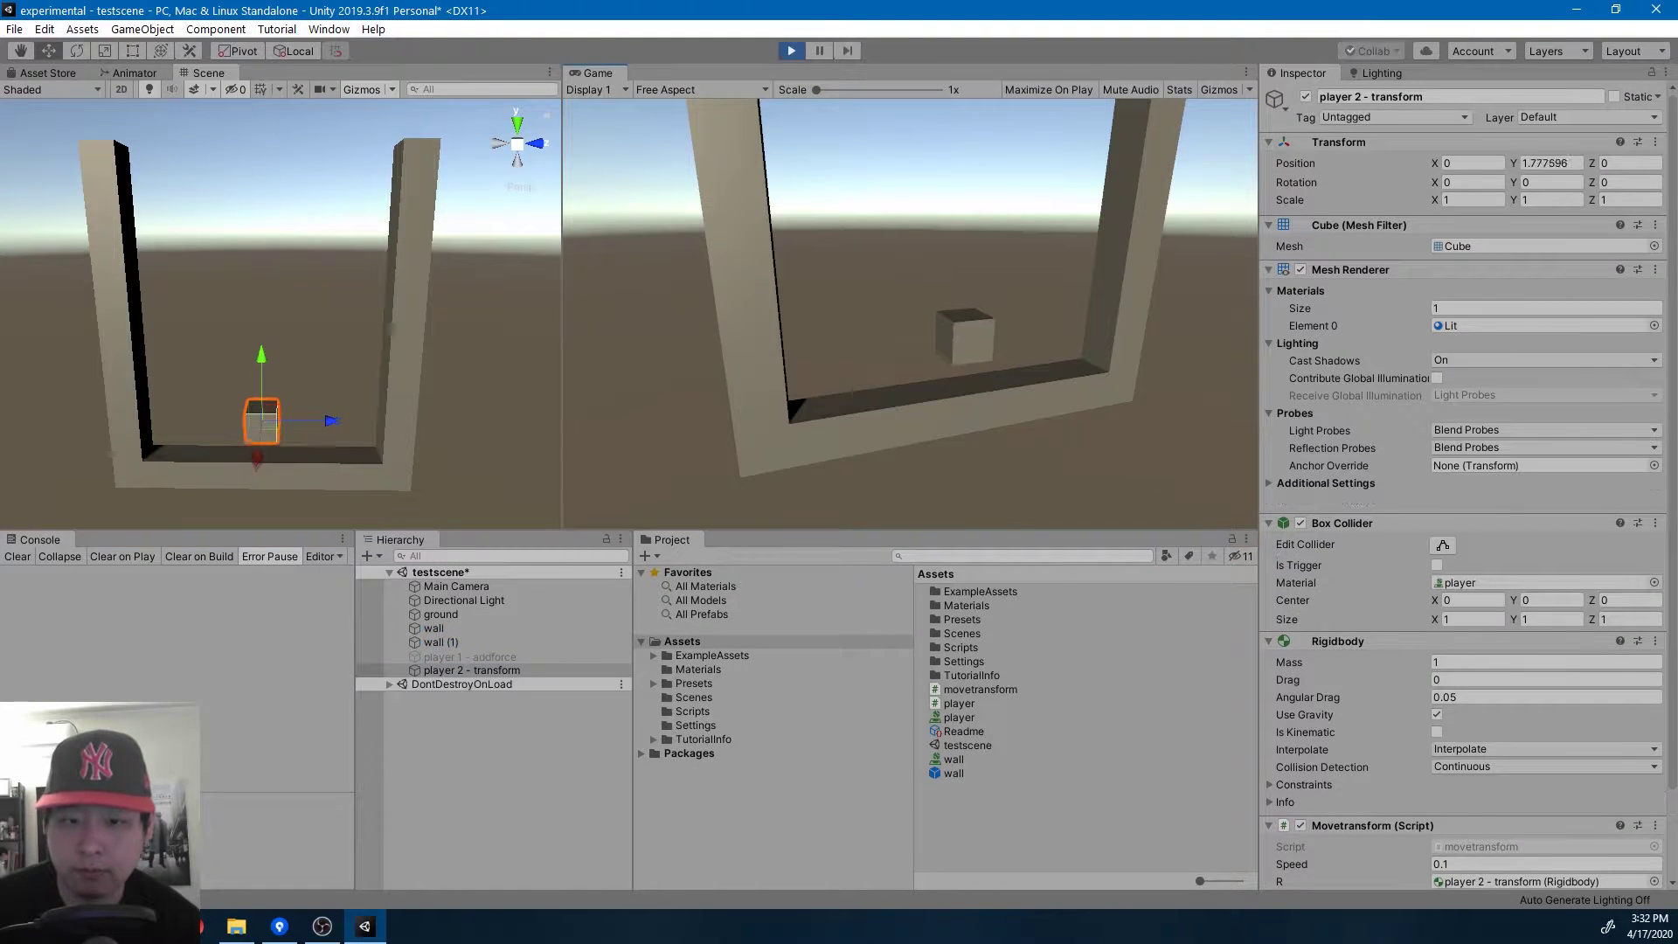
{"action": "right_click_drag", "start_coordinate": [370, 384], "coordinate": [659, 412]}
{"action": "key", "text": "w"}
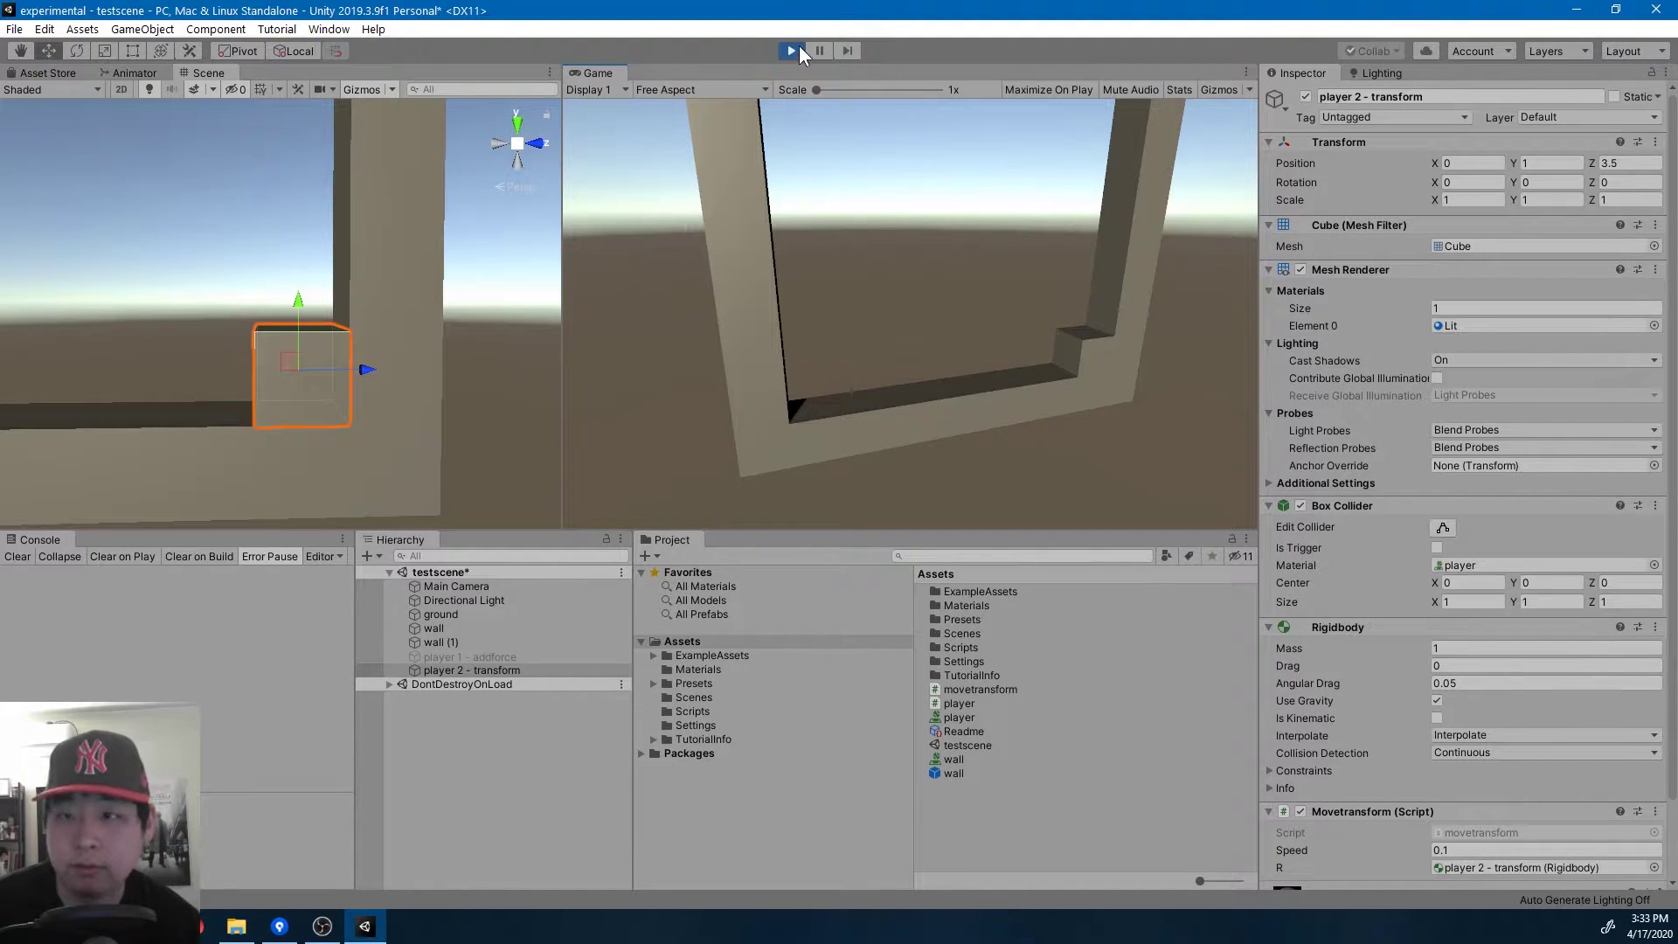
{"action": "key", "text": "ctrl+p"}
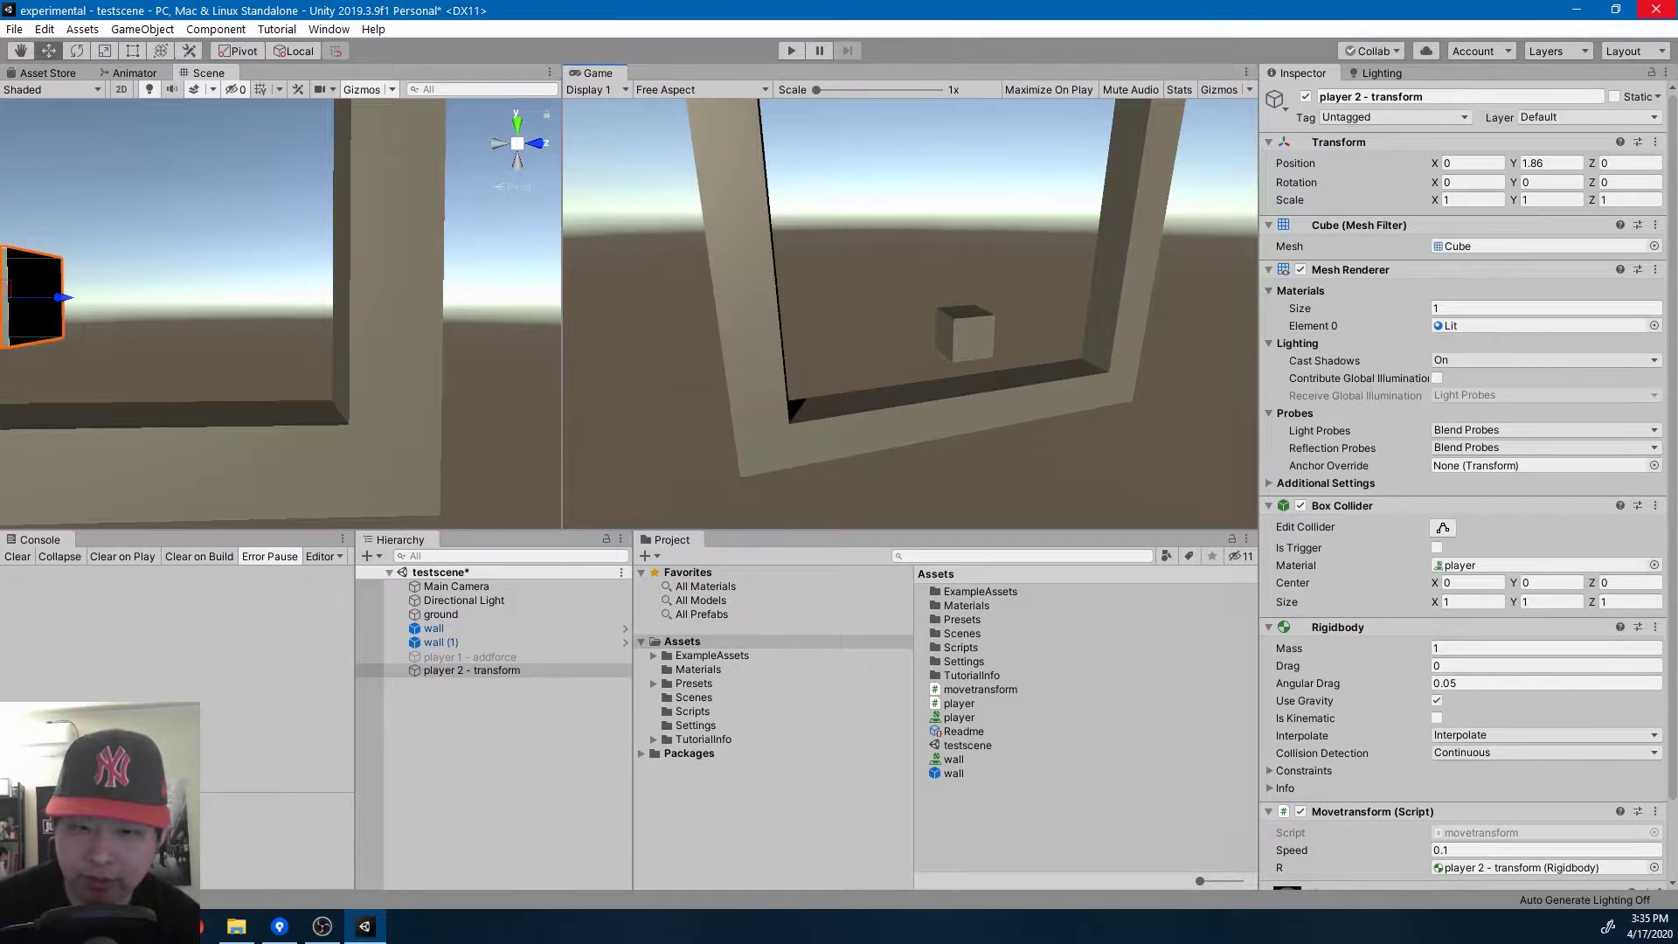
- Reactivate player 1 - addforce instead of player 2 and open its player script in Visual Studio
{"action": "key", "text": "alt+shift+a"}
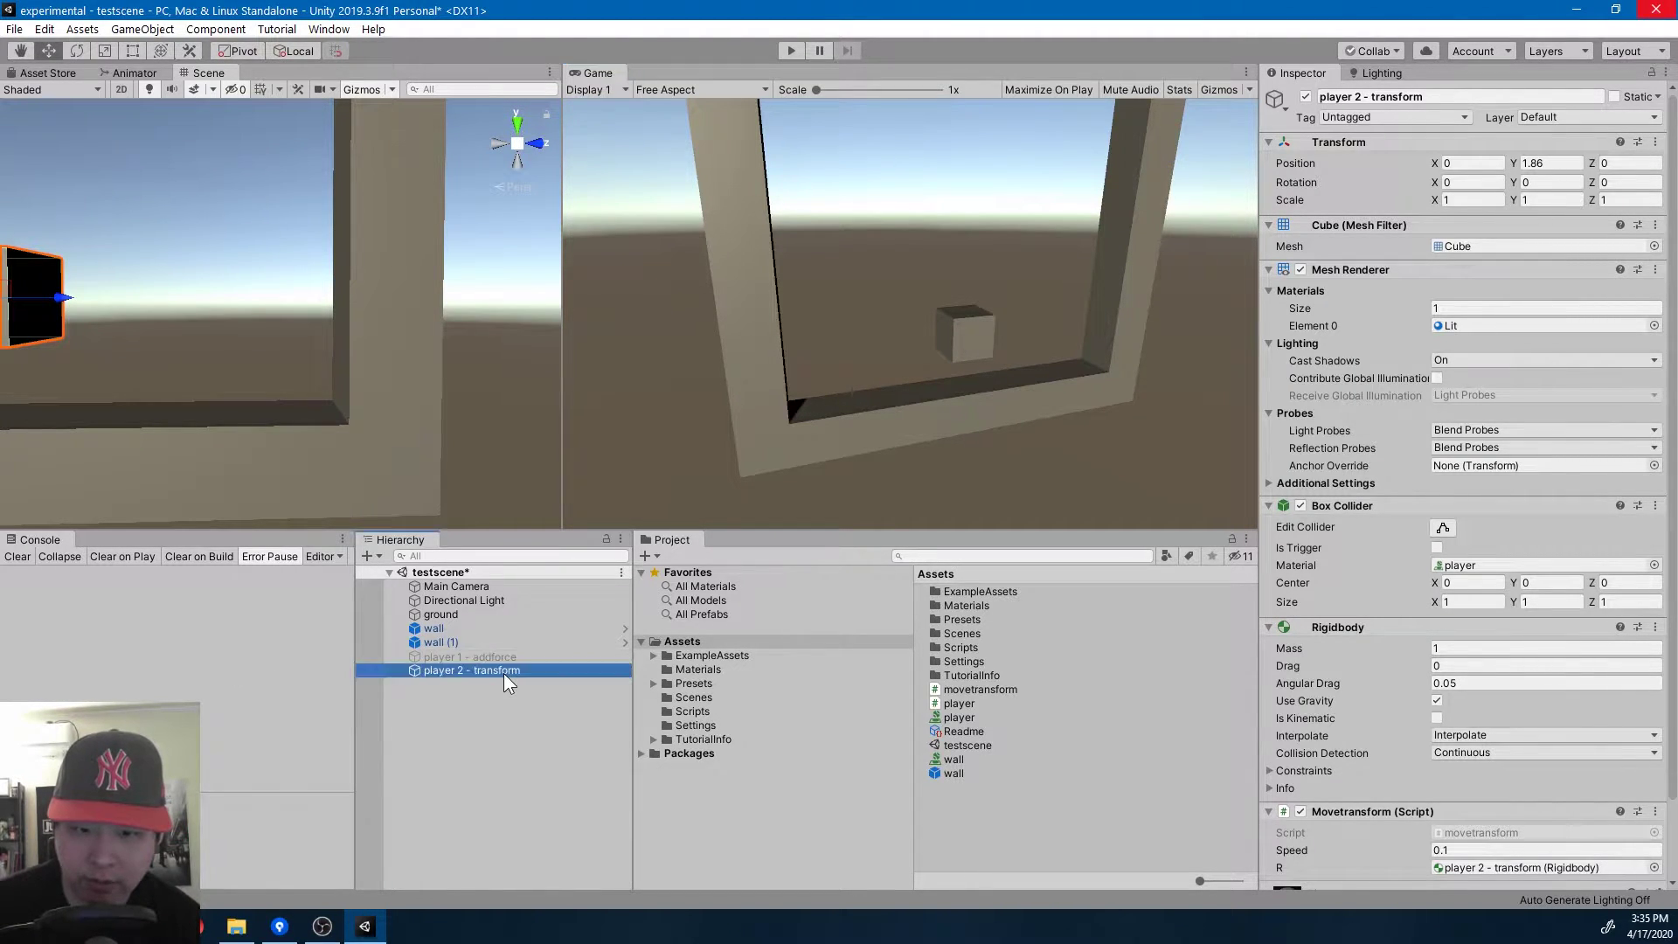
{"action": "left_click", "coordinate": [496, 657]}
{"action": "key", "text": "alt+shift+a"}
{"action": "key", "text": "f"}
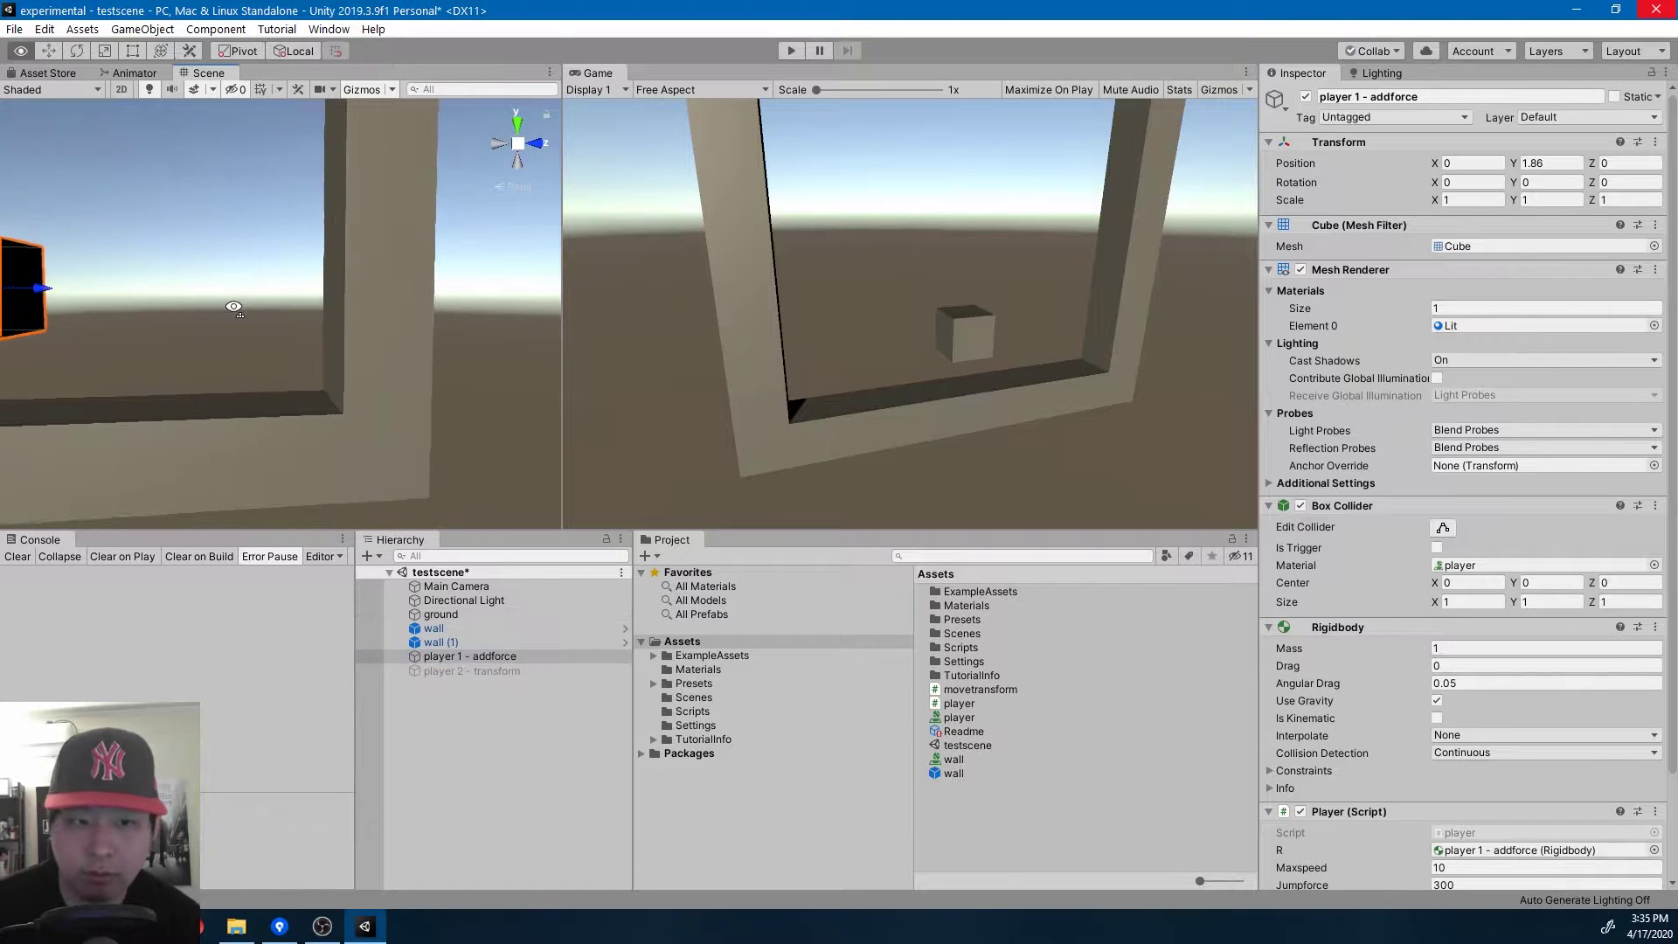
{"action": "scroll", "coordinate": [1502, 823], "scroll_direction": "down", "scroll_amount": 3}
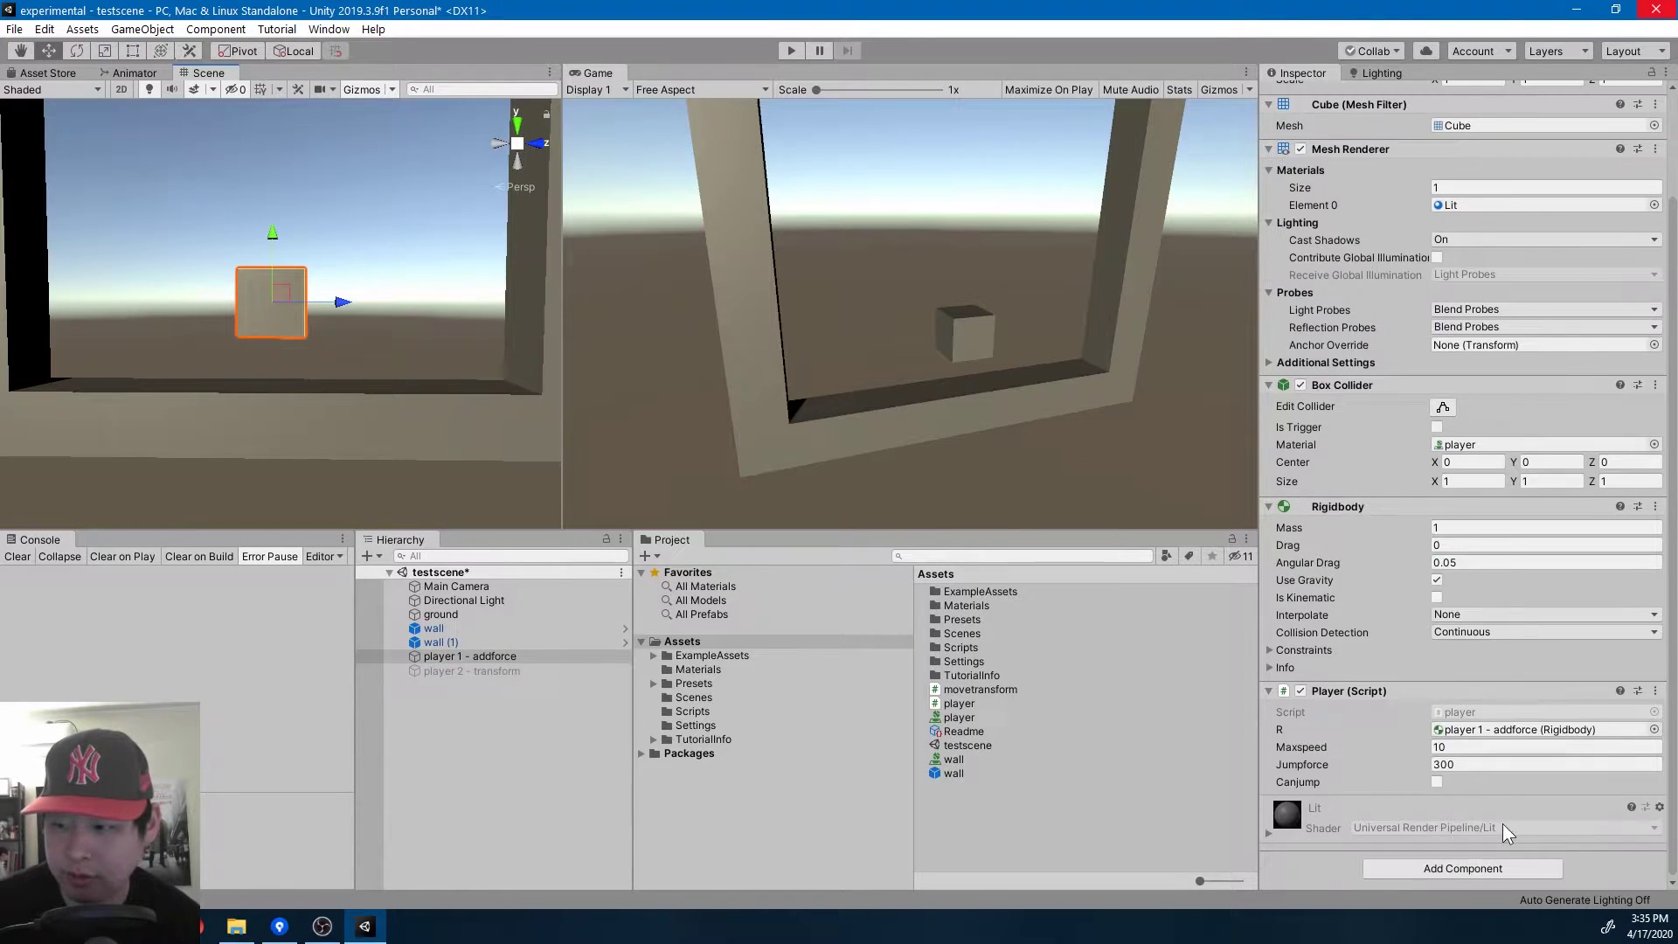
{"action": "double_click", "coordinate": [1468, 713]}
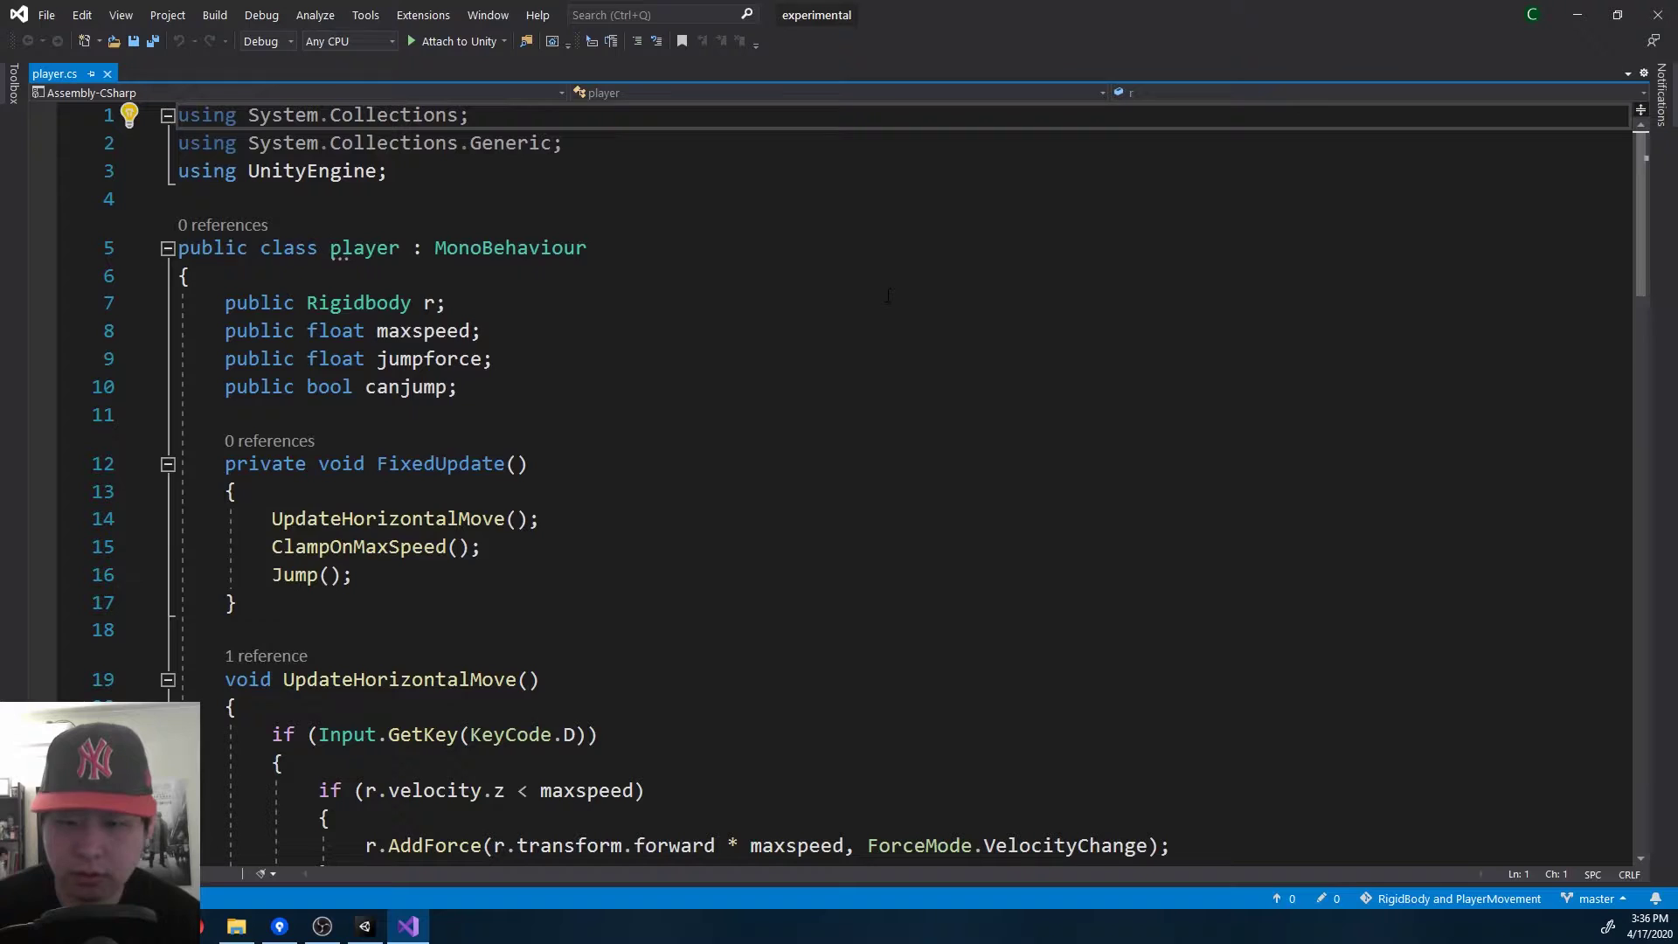
{"action": "scroll", "coordinate": [384, 798], "scroll_direction": "down", "scroll_amount": 4}
{"action": "left_click_drag", "start_coordinate": [384, 798], "coordinate": [272, 400]}
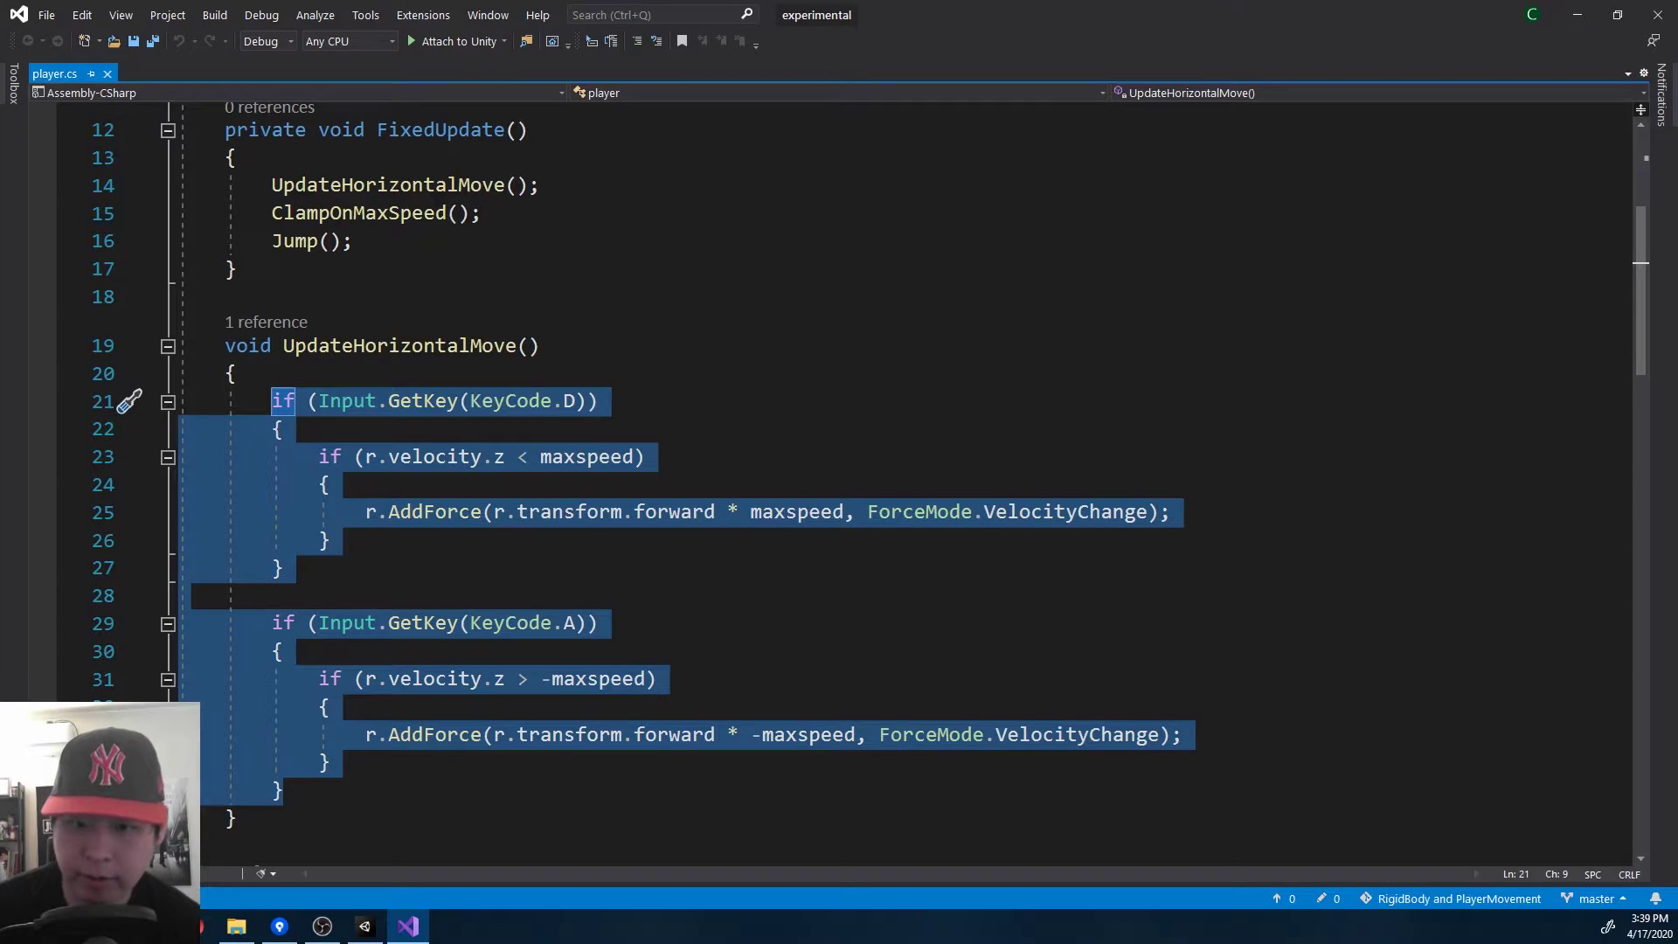
{"action": "left_click", "coordinate": [402, 512]}
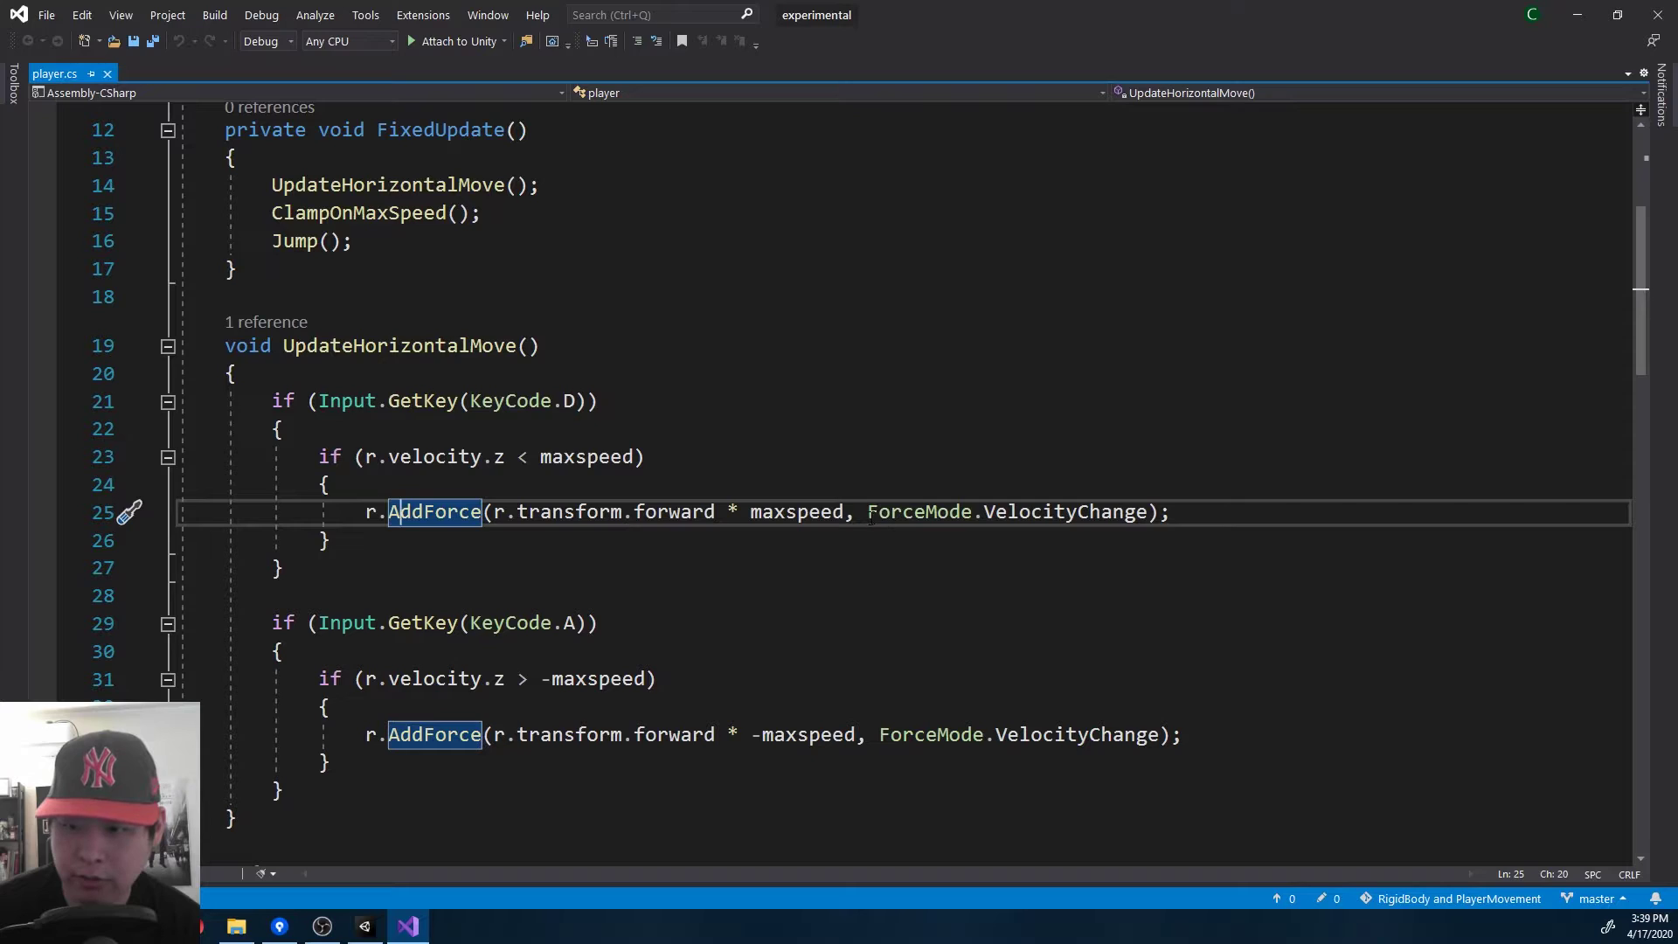
{"action": "left_click_drag", "start_coordinate": [869, 514], "coordinate": [1160, 512]}
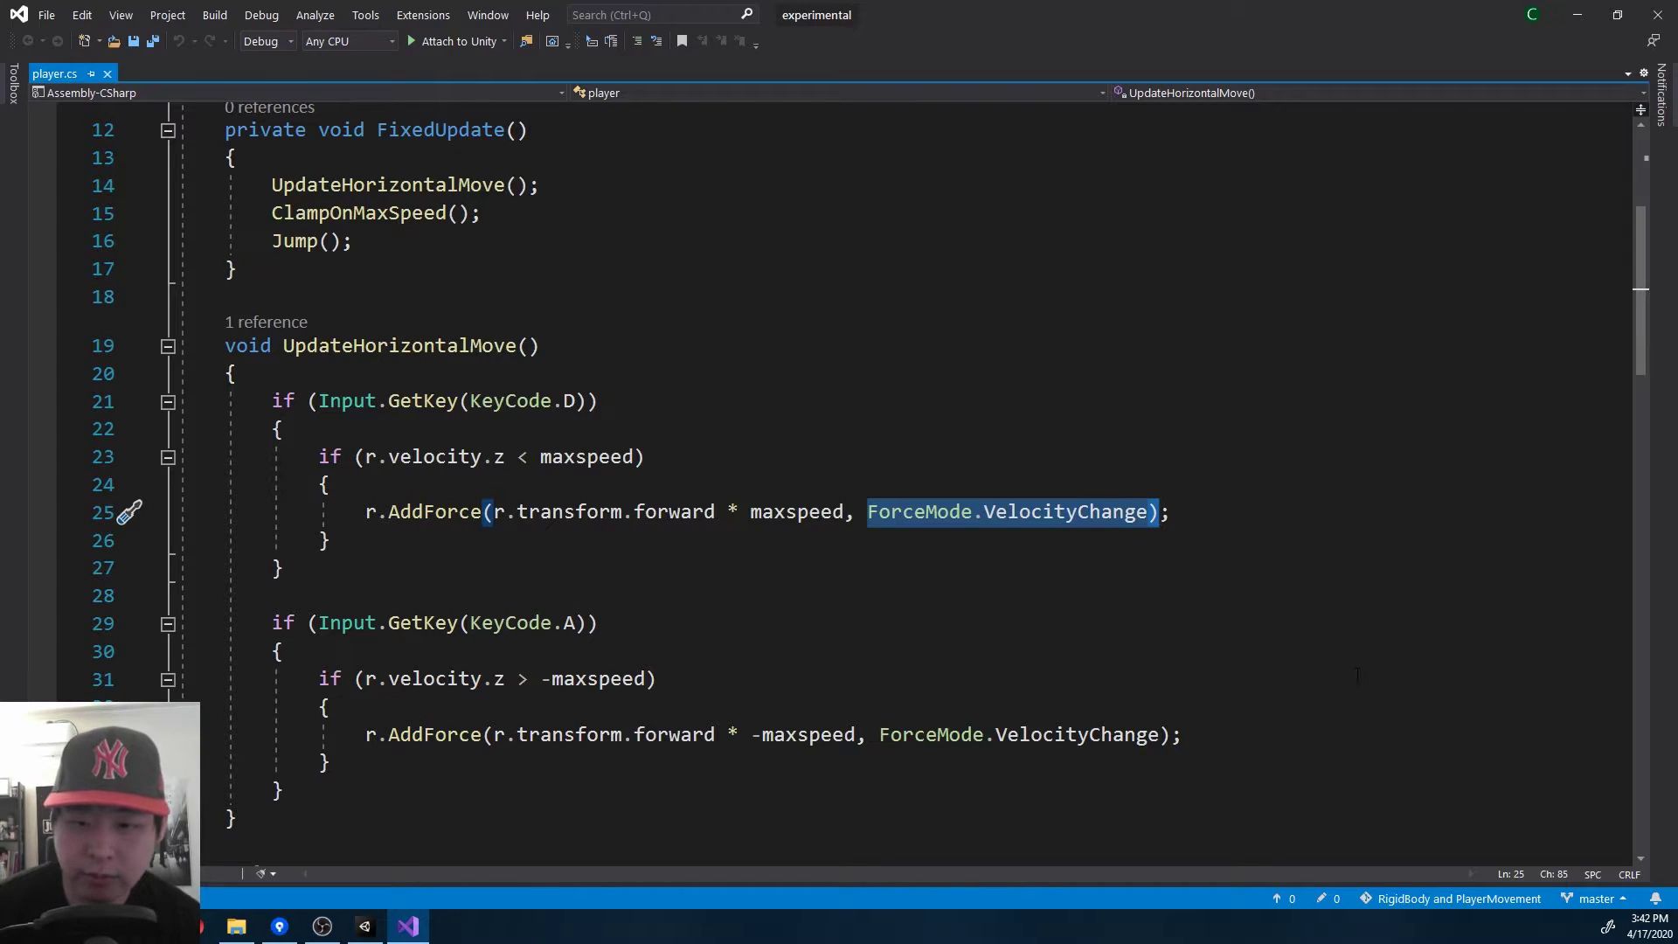
{"action": "scroll", "coordinate": [1338, 642], "scroll_direction": "down", "scroll_amount": 5}
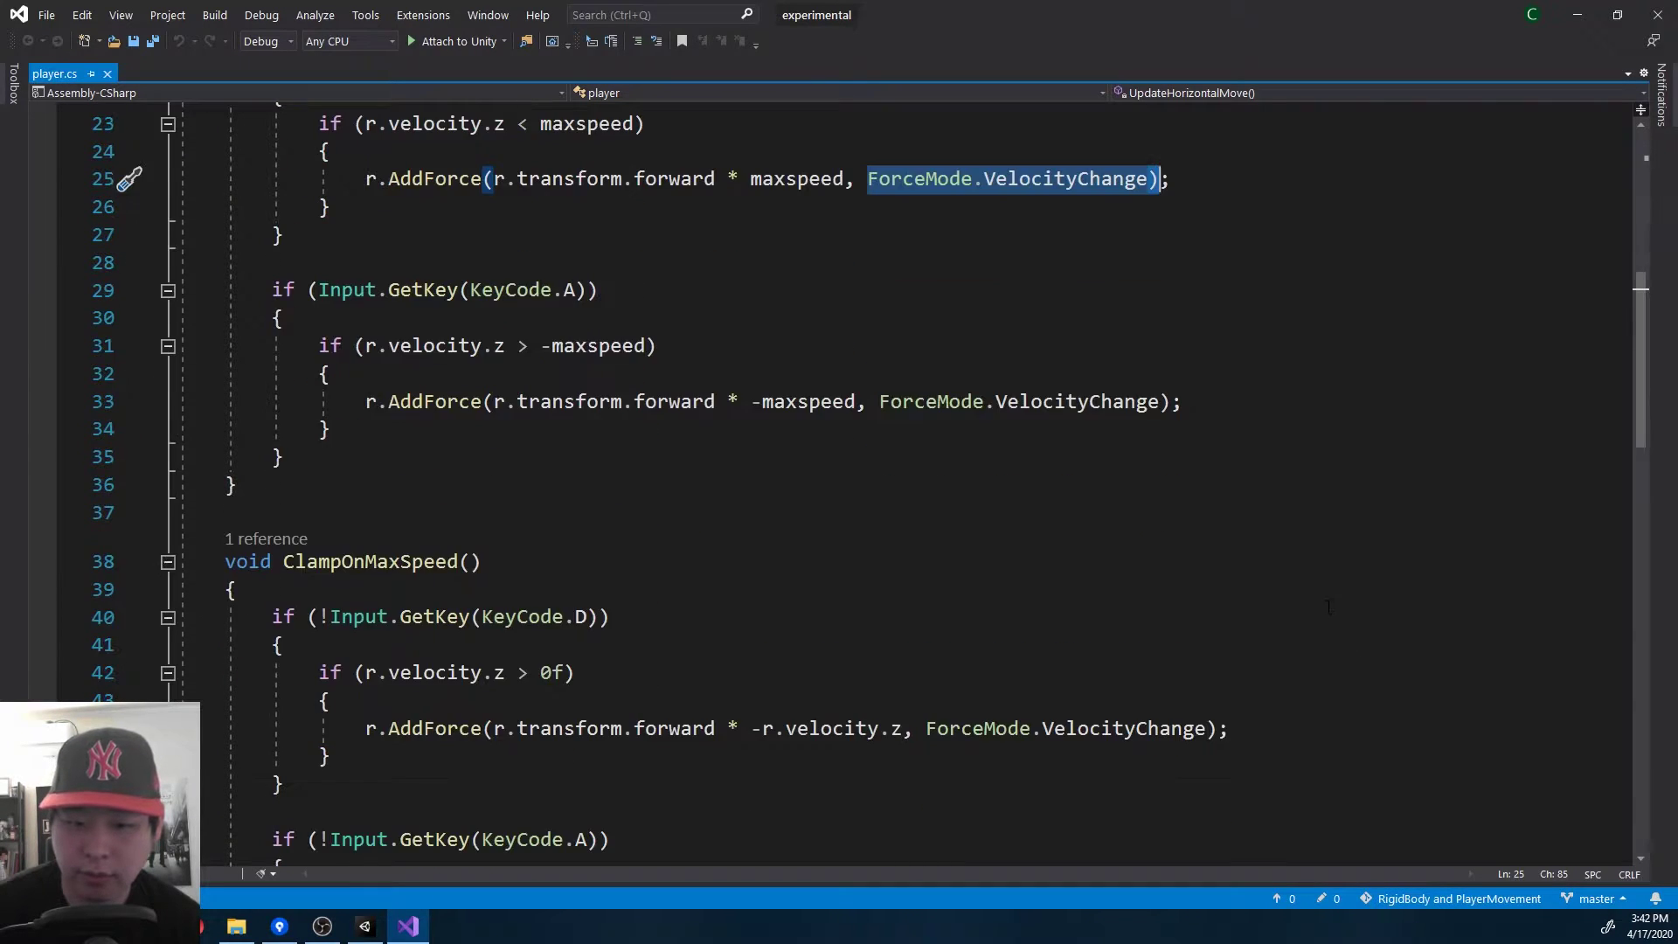
{"action": "scroll", "coordinate": [1327, 607], "scroll_direction": "down", "scroll_amount": 3}
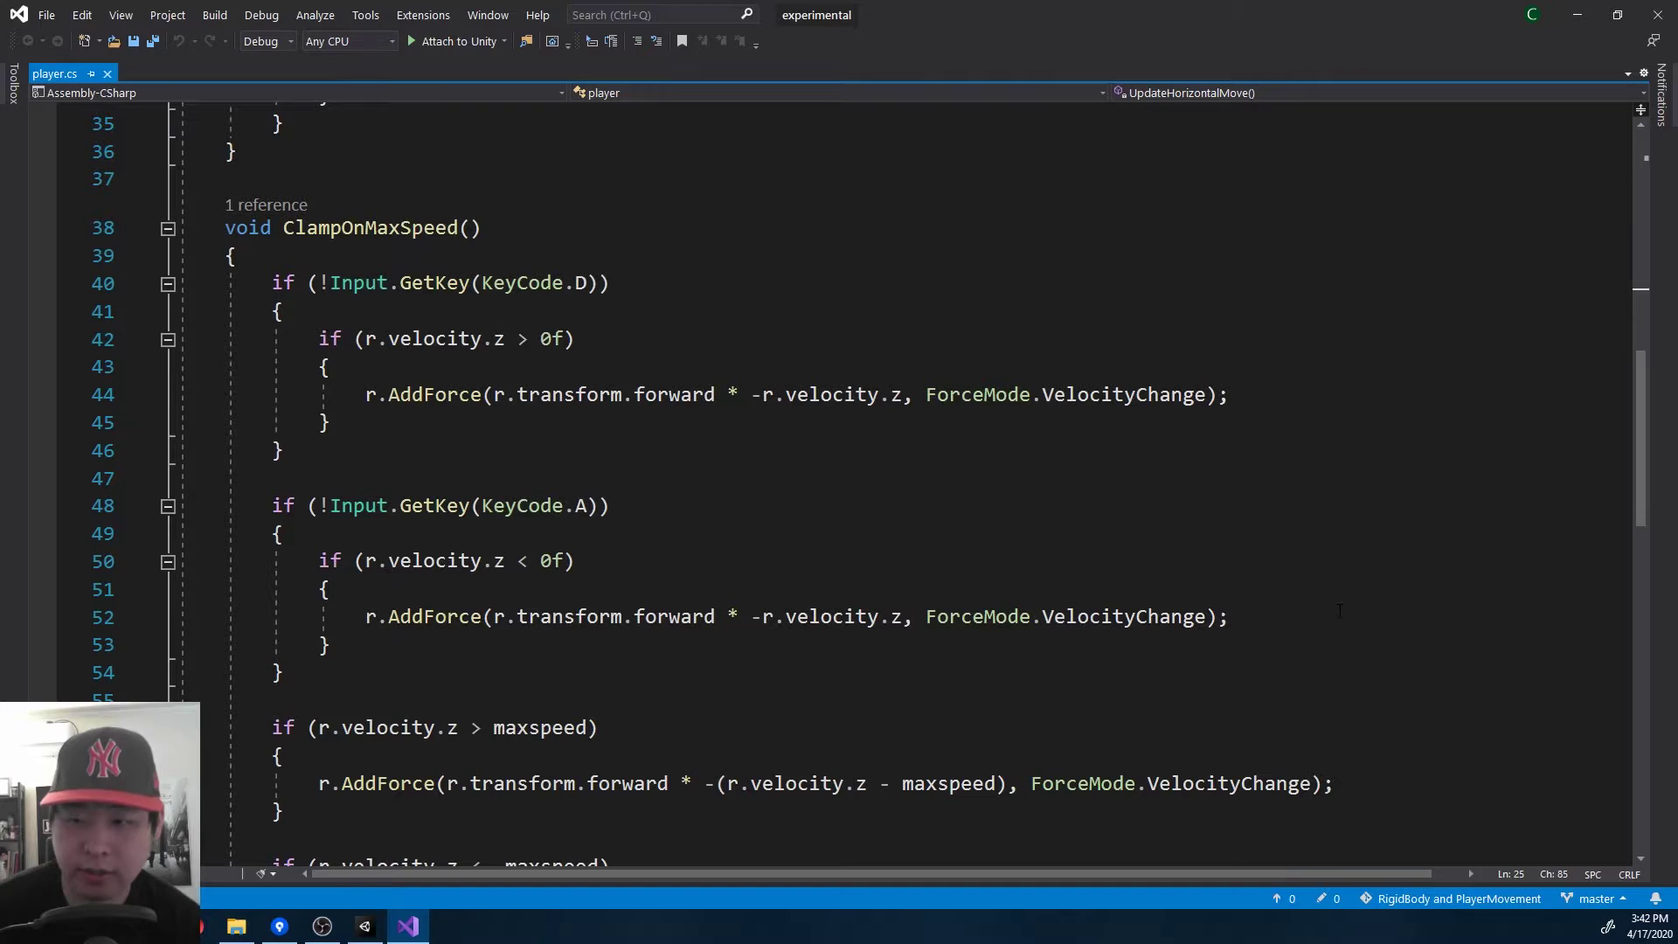
{"action": "left_click_drag", "start_coordinate": [284, 450], "coordinate": [272, 282]}
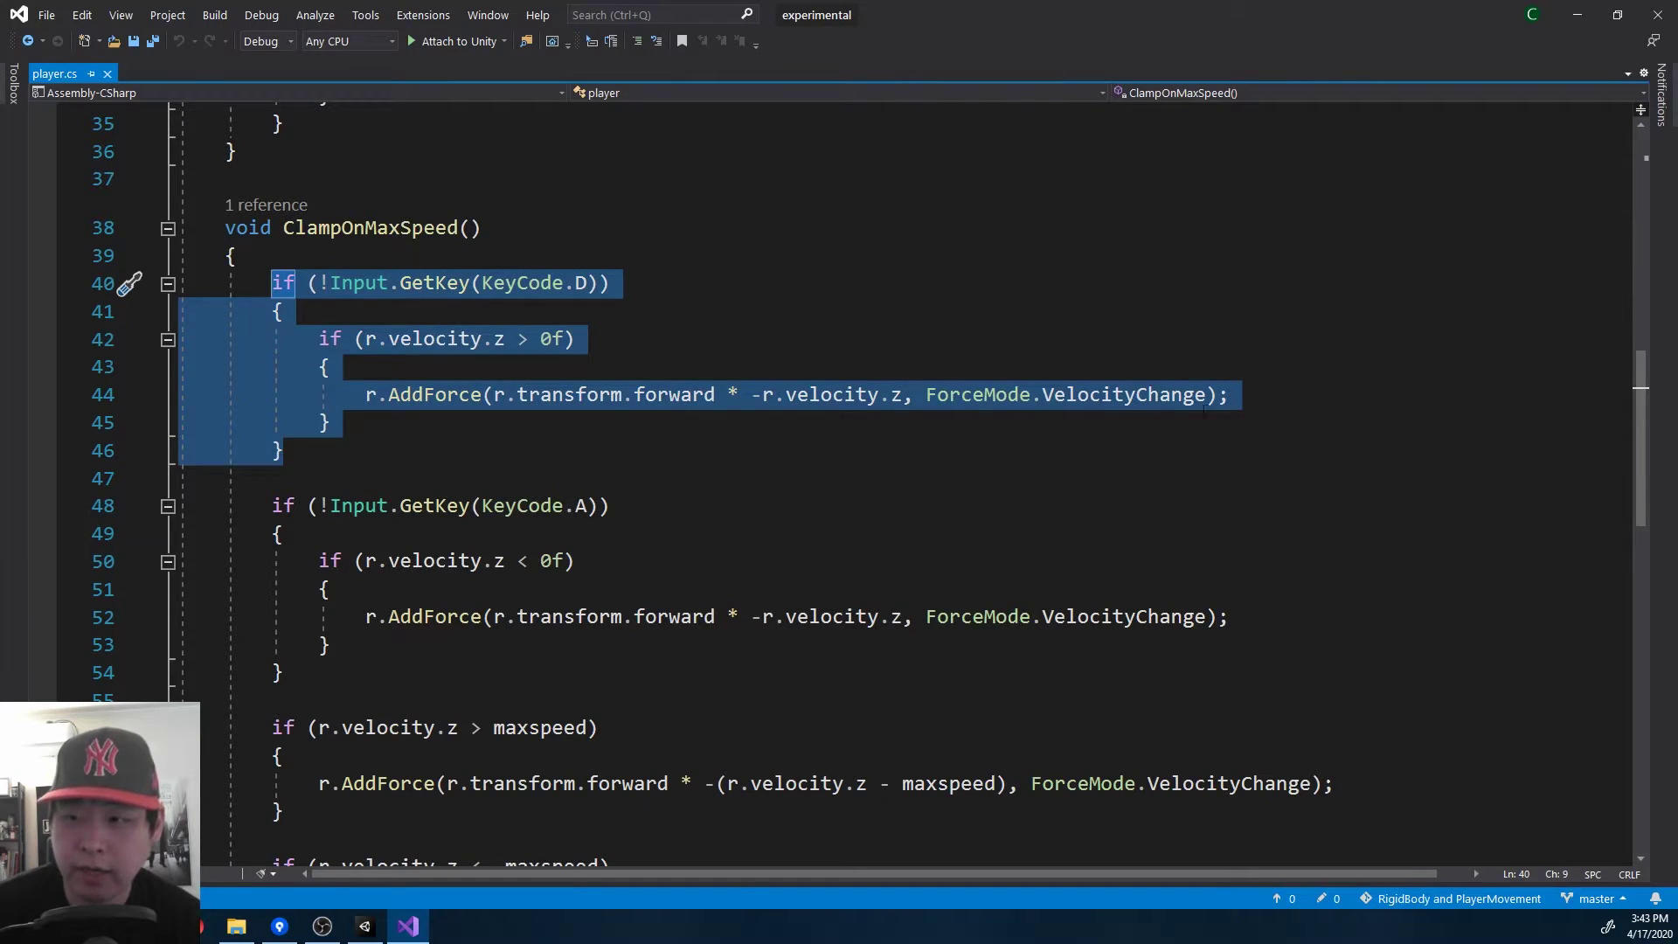
{"action": "left_click_drag", "start_coordinate": [1253, 396], "coordinate": [365, 394]}
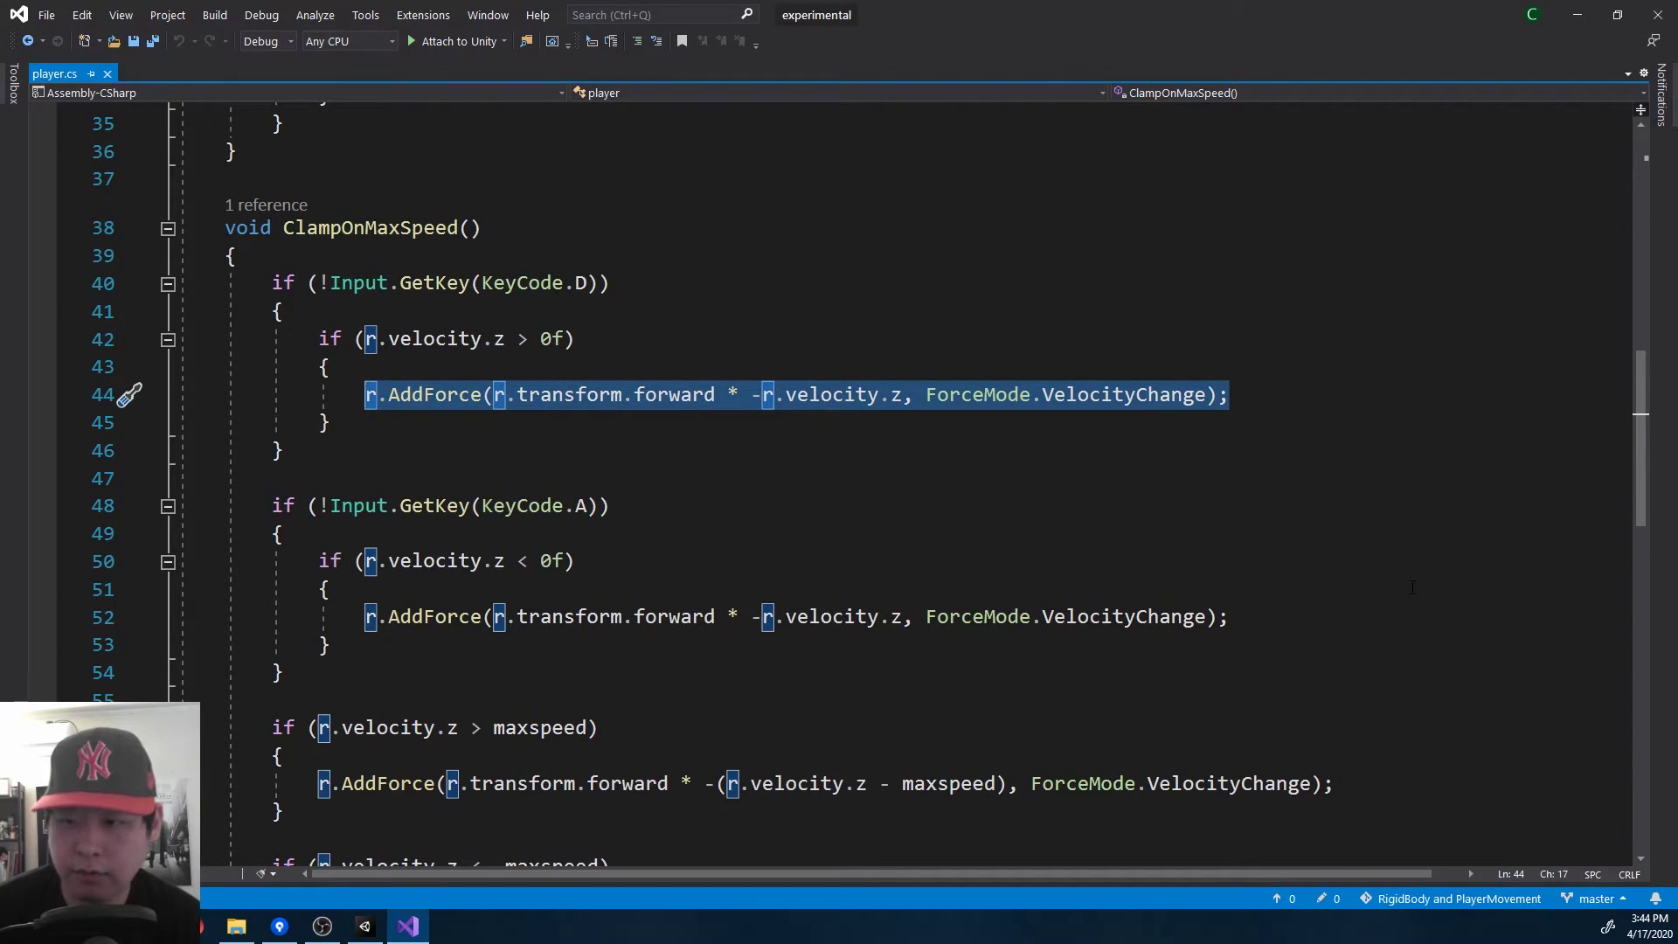
{"action": "left_click_drag", "start_coordinate": [926, 394], "coordinate": [1207, 395]}
{"action": "scroll", "coordinate": [1317, 396], "scroll_direction": "down", "scroll_amount": 3}
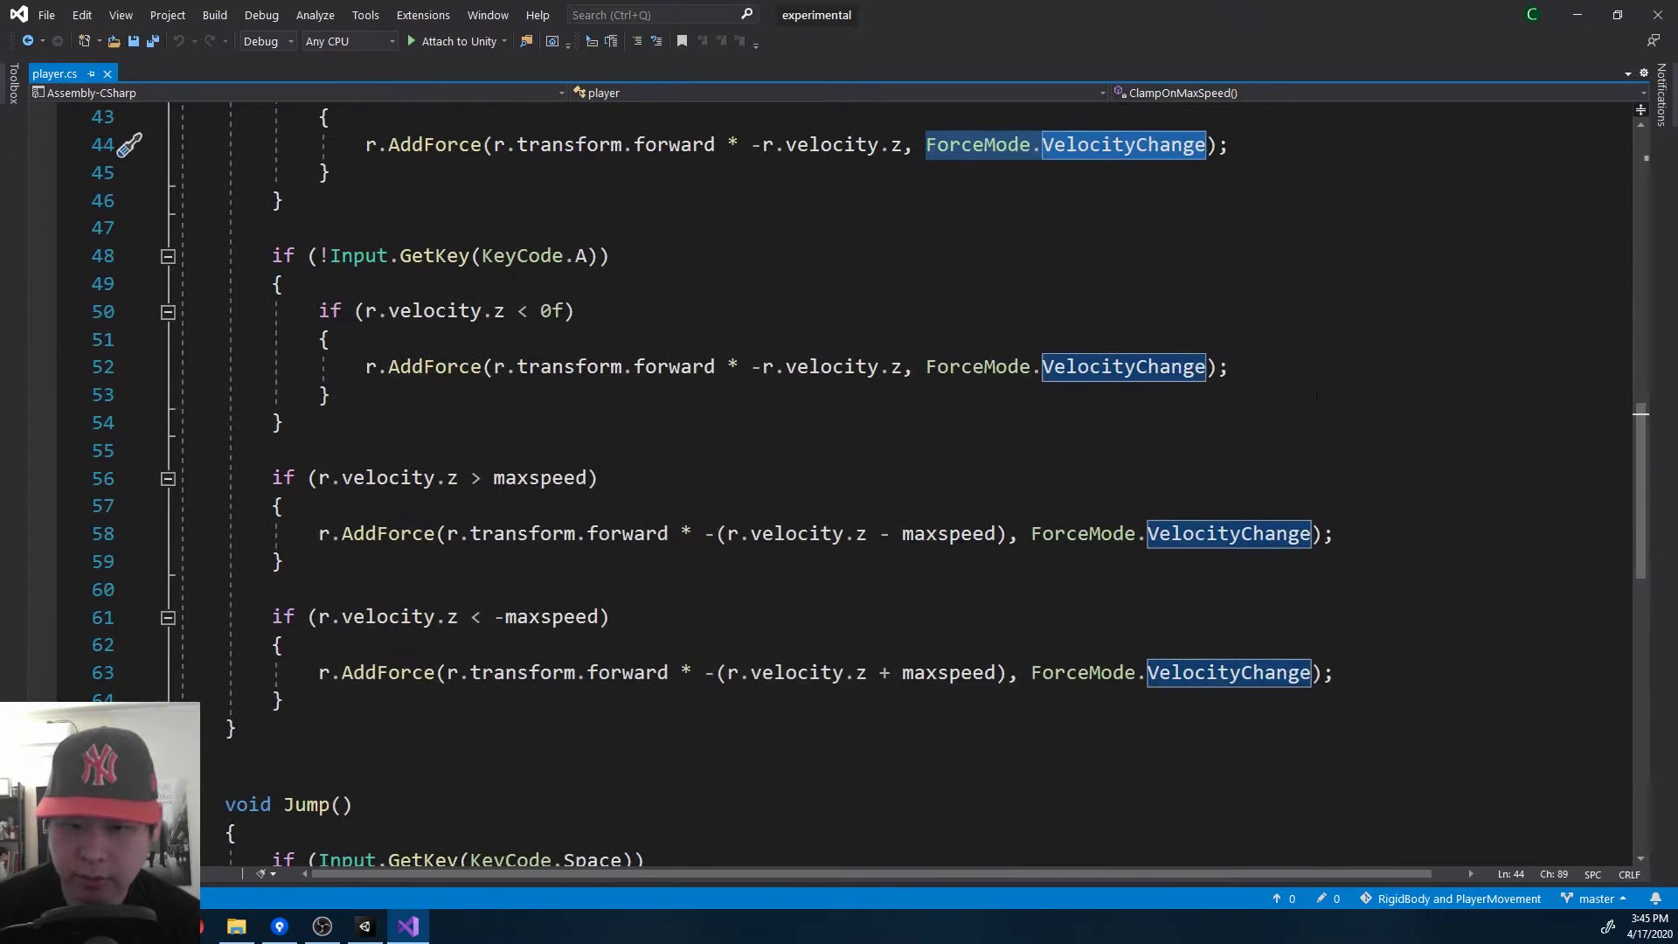
{"action": "left_click_drag", "start_coordinate": [284, 700], "coordinate": [269, 479]}
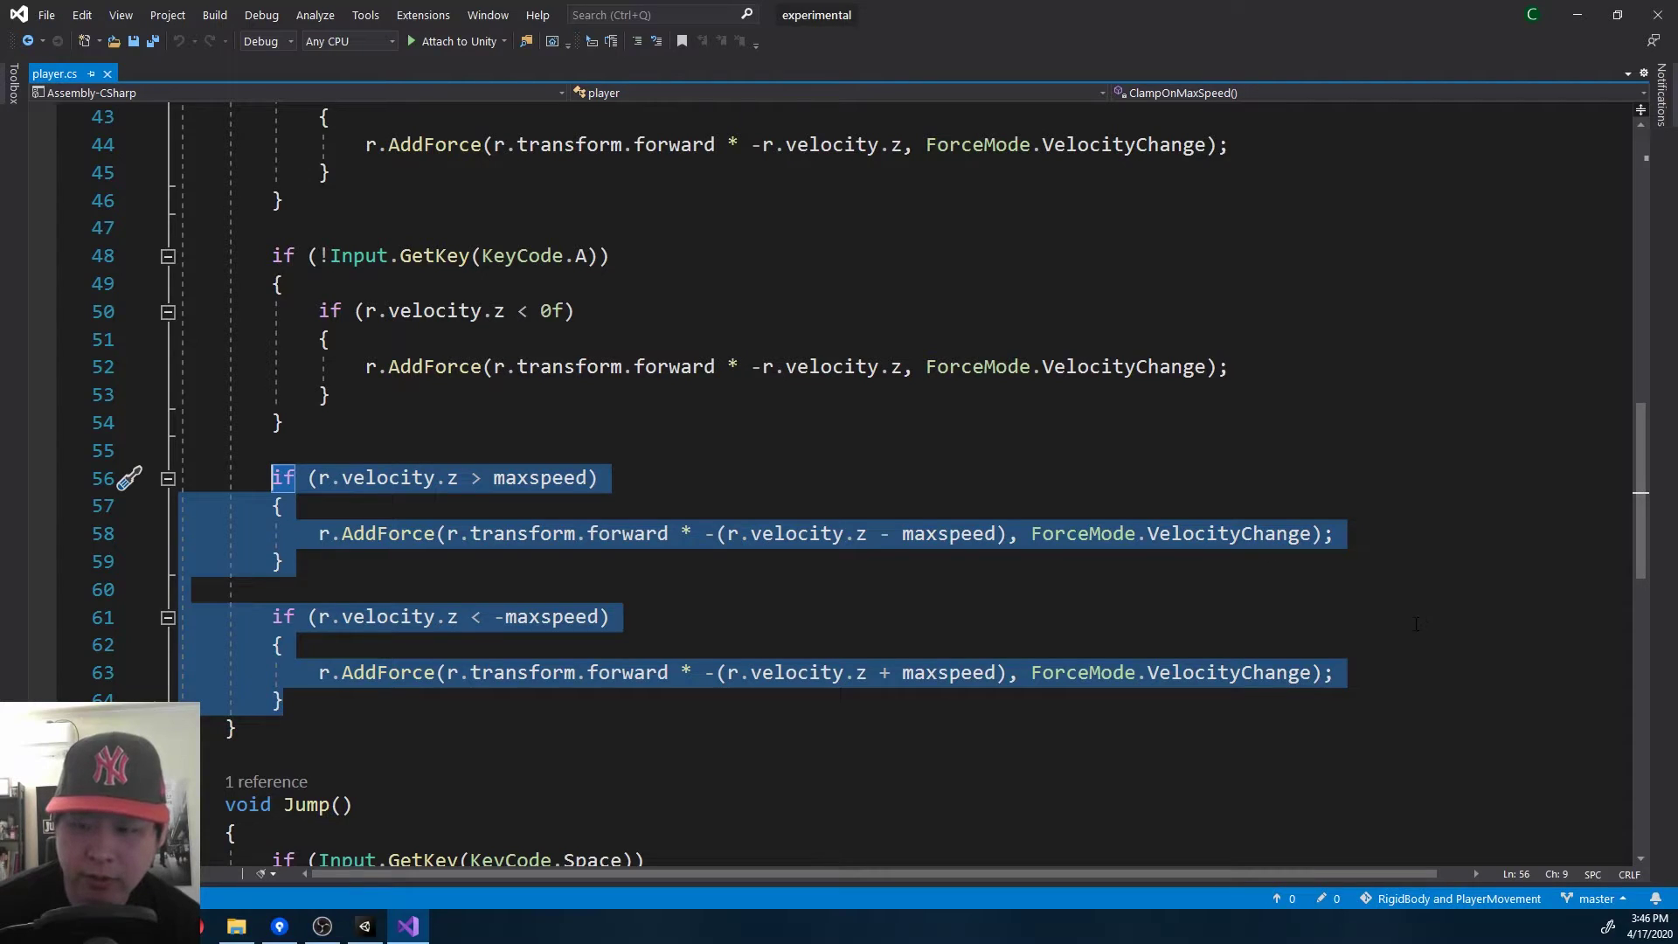
{"action": "left_click_drag", "start_coordinate": [725, 535], "coordinate": [999, 570]}
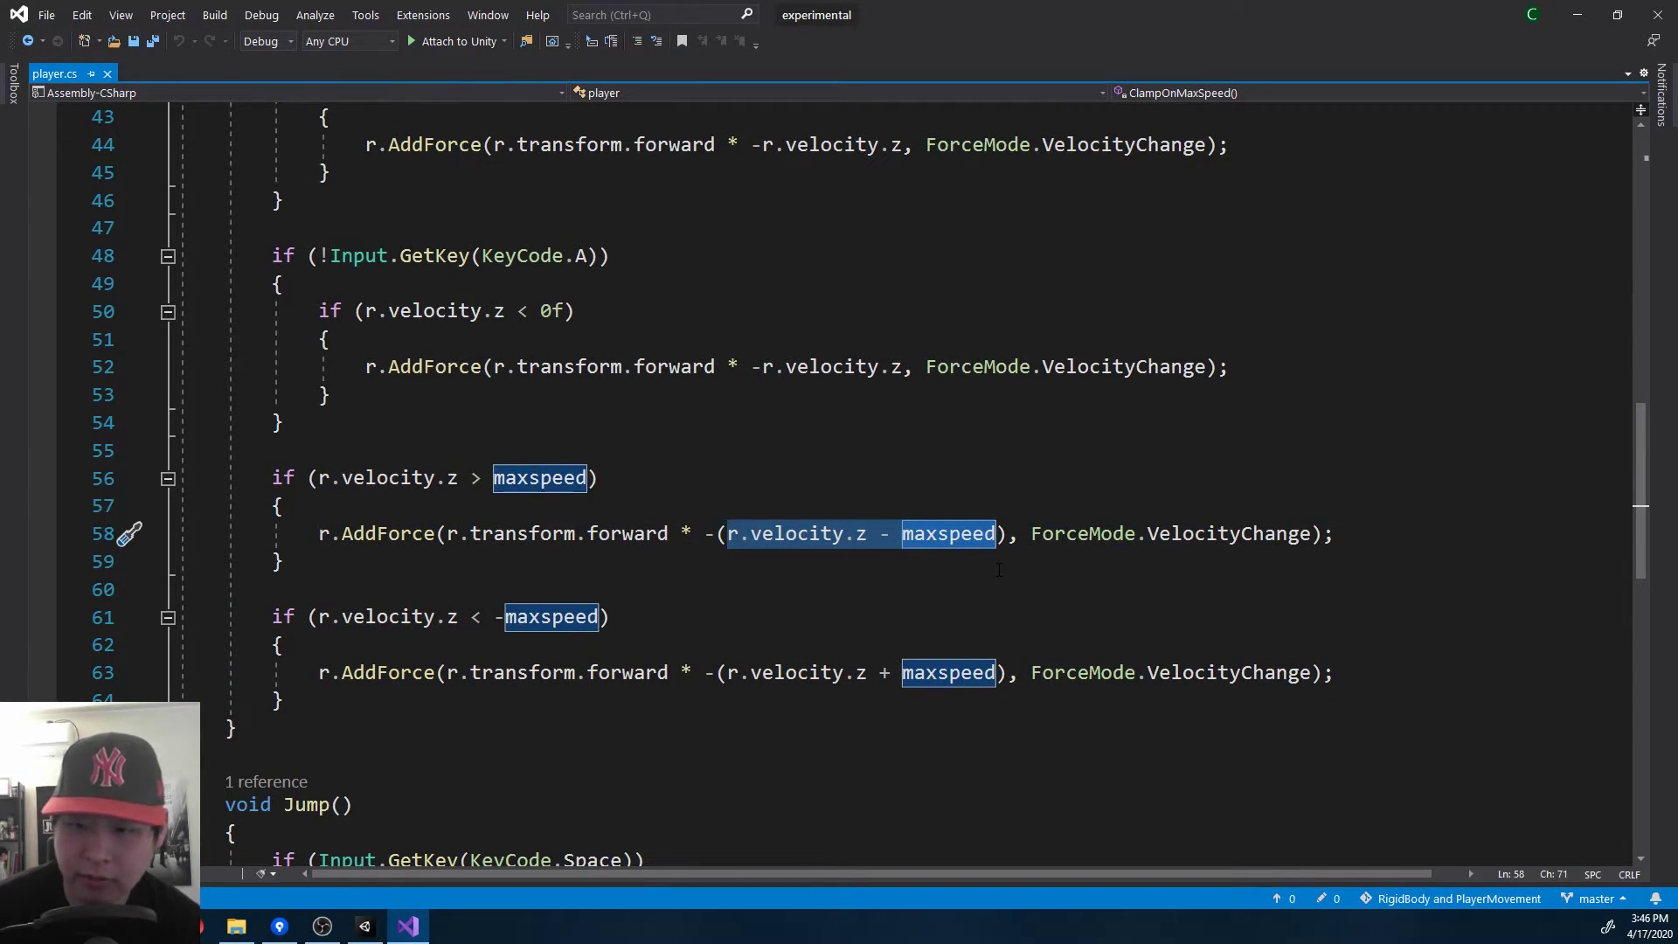
{"action": "scroll", "coordinate": [999, 570], "scroll_direction": "down", "scroll_amount": 5}
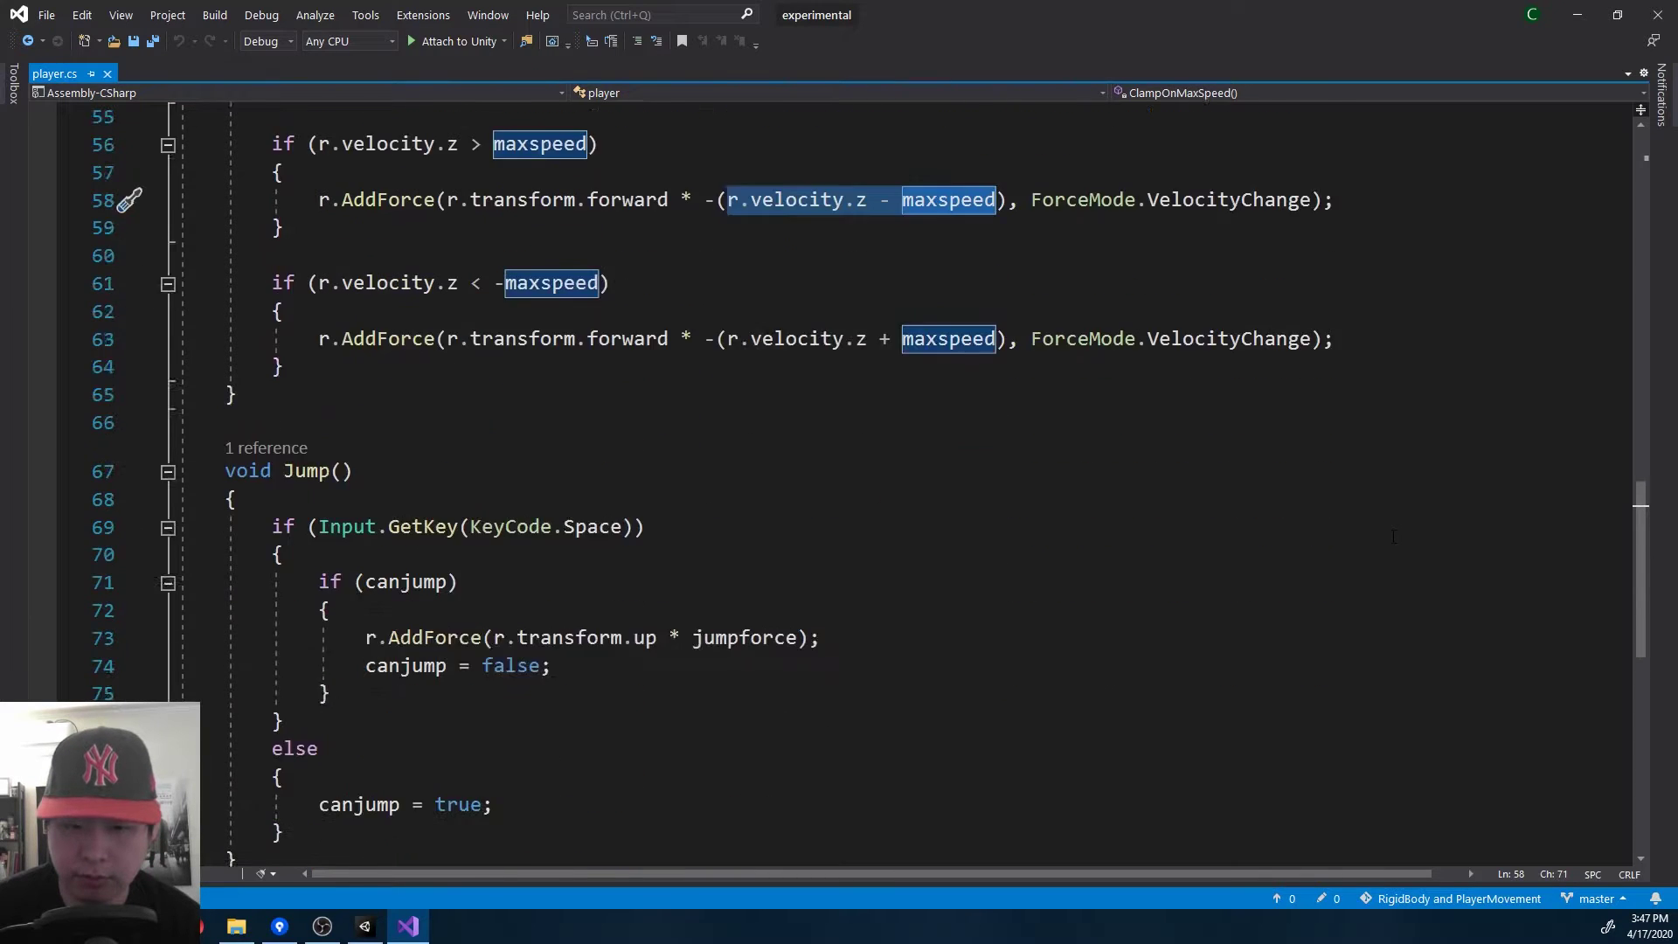
{"action": "left_click_drag", "start_coordinate": [386, 761], "coordinate": [262, 443]}
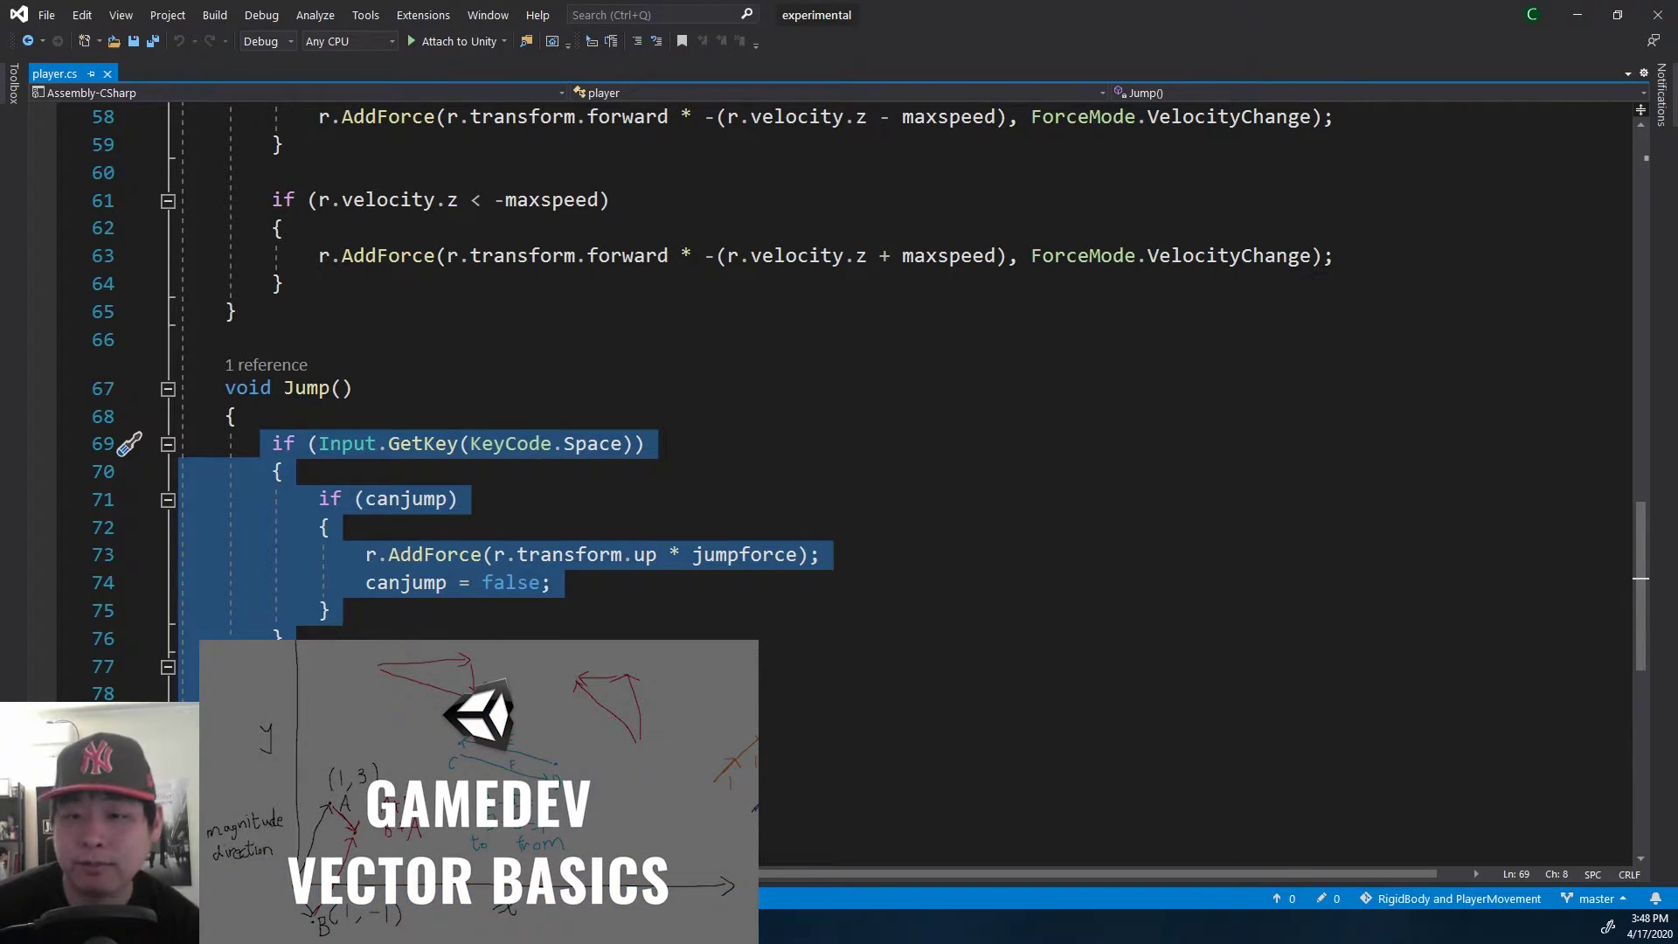
- Select player 1 - addforce and play-test it, pushing the cube into the walls
{"action": "left_click", "coordinate": [366, 927]}
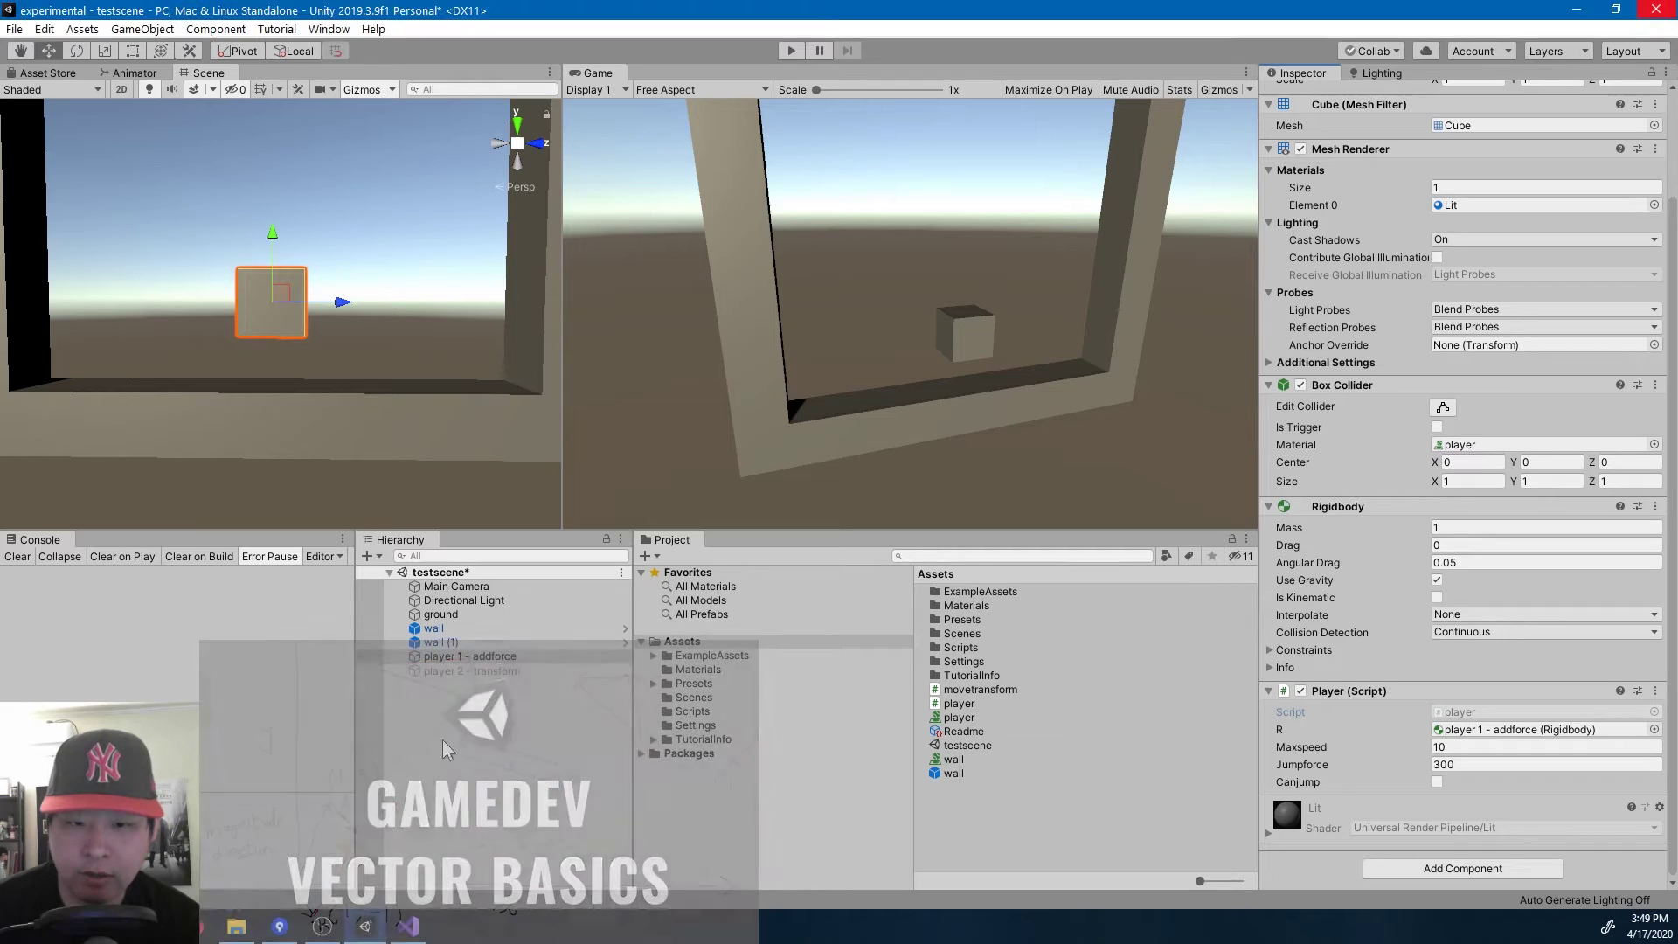
{"action": "left_click", "coordinate": [489, 670]}
{"action": "left_click", "coordinate": [472, 657]}
{"action": "left_click_drag", "start_coordinate": [375, 325], "coordinate": [423, 318], "text": "alt"}
{"action": "left_click", "coordinate": [791, 50]}
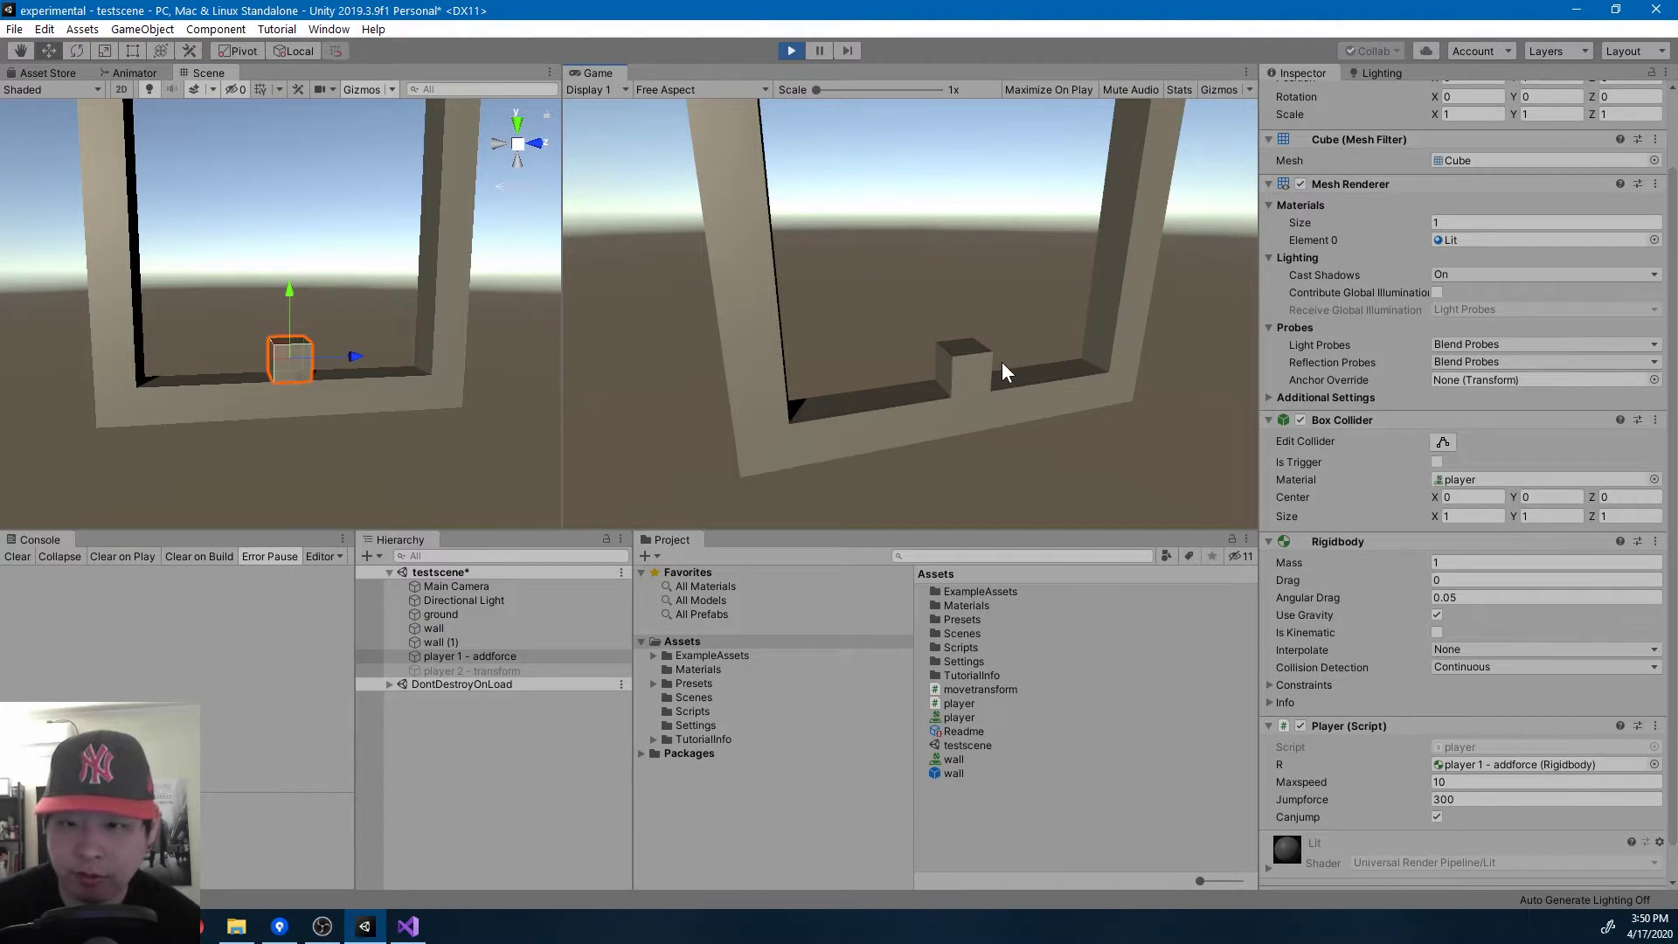
{"action": "key", "text": "Right"}
{"action": "key", "text": "Left"}
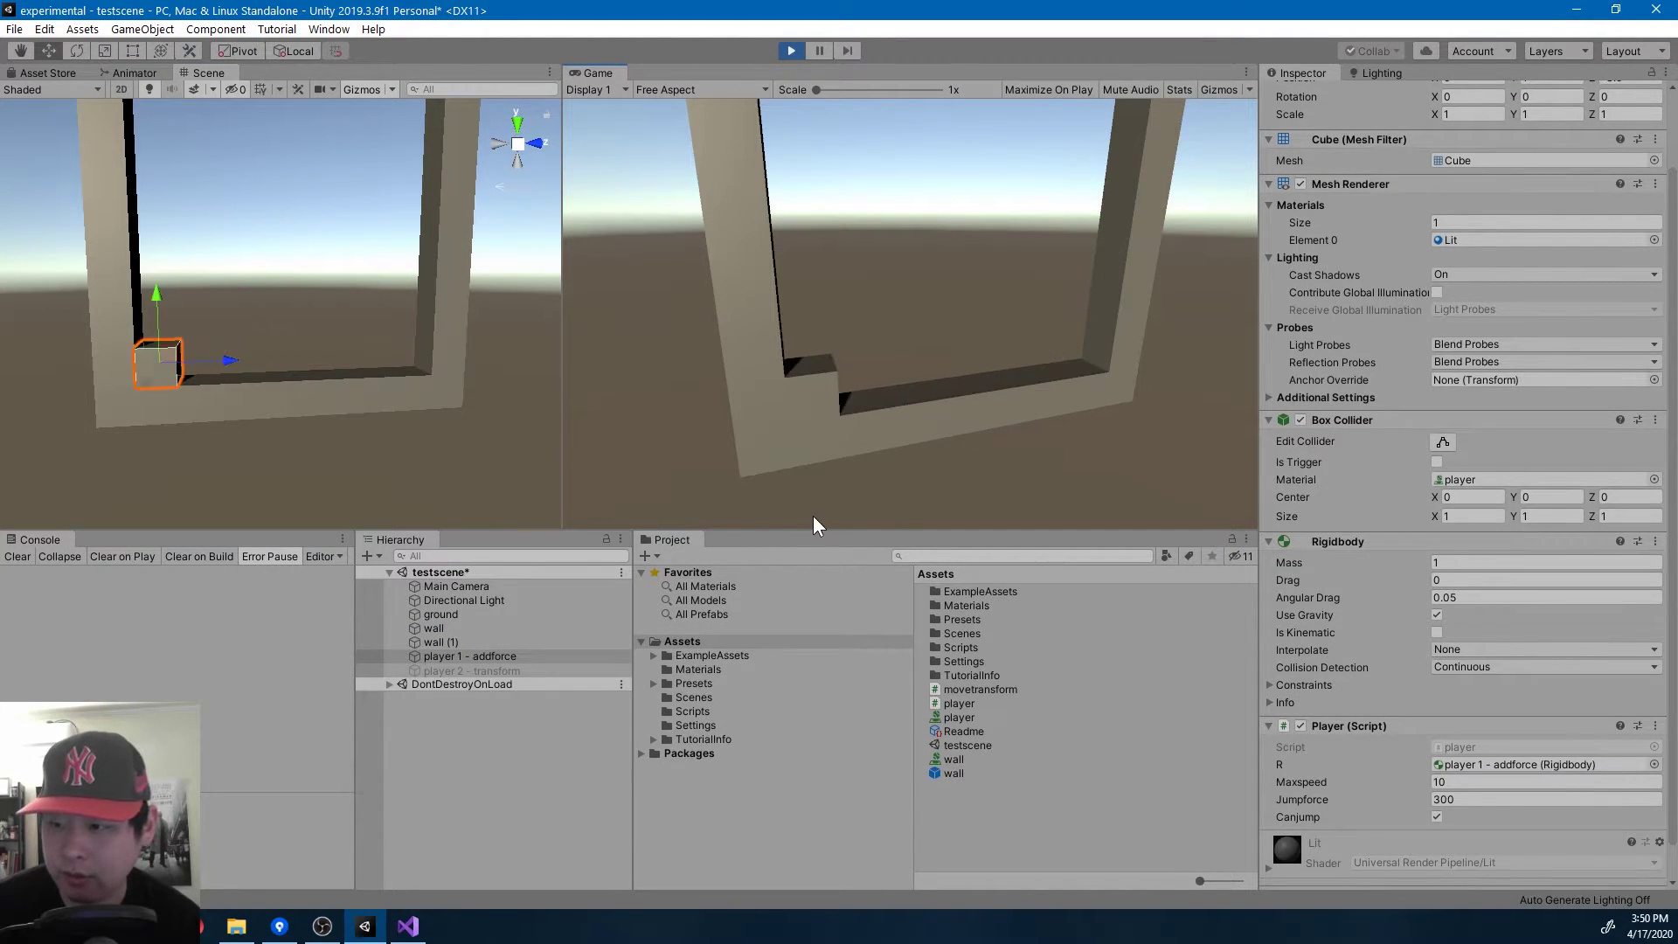
- While playing, set Collision Detection to Discrete and Maxspeed to 1000
{"action": "left_click", "coordinate": [1470, 669]}
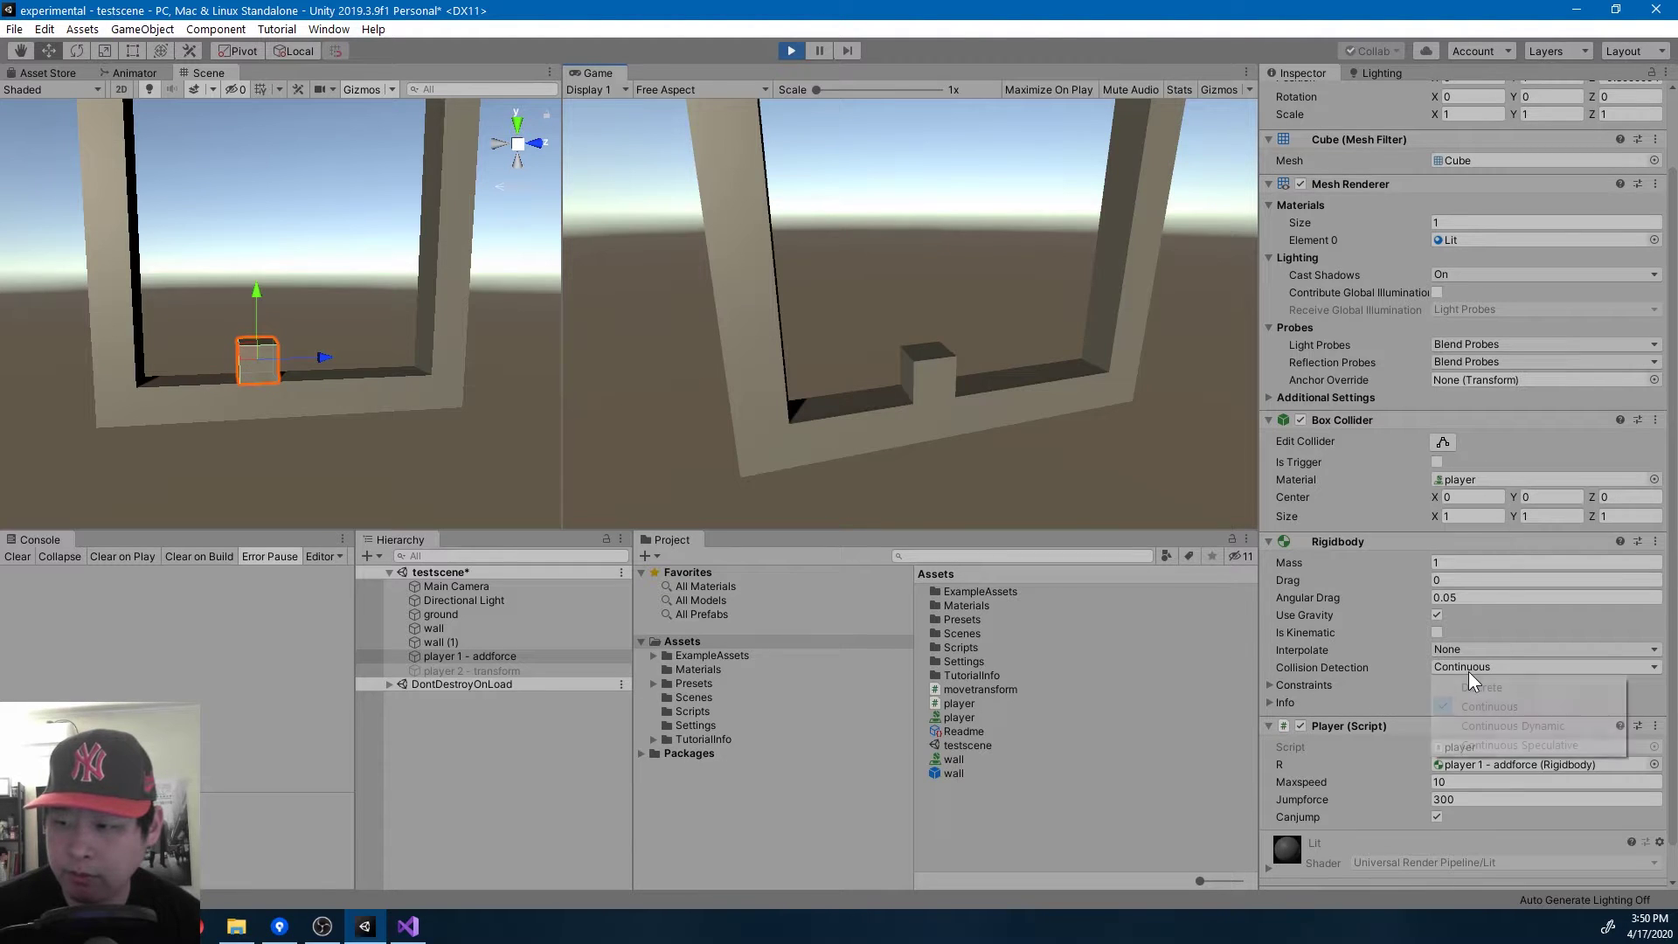
{"action": "left_click", "coordinate": [1482, 687]}
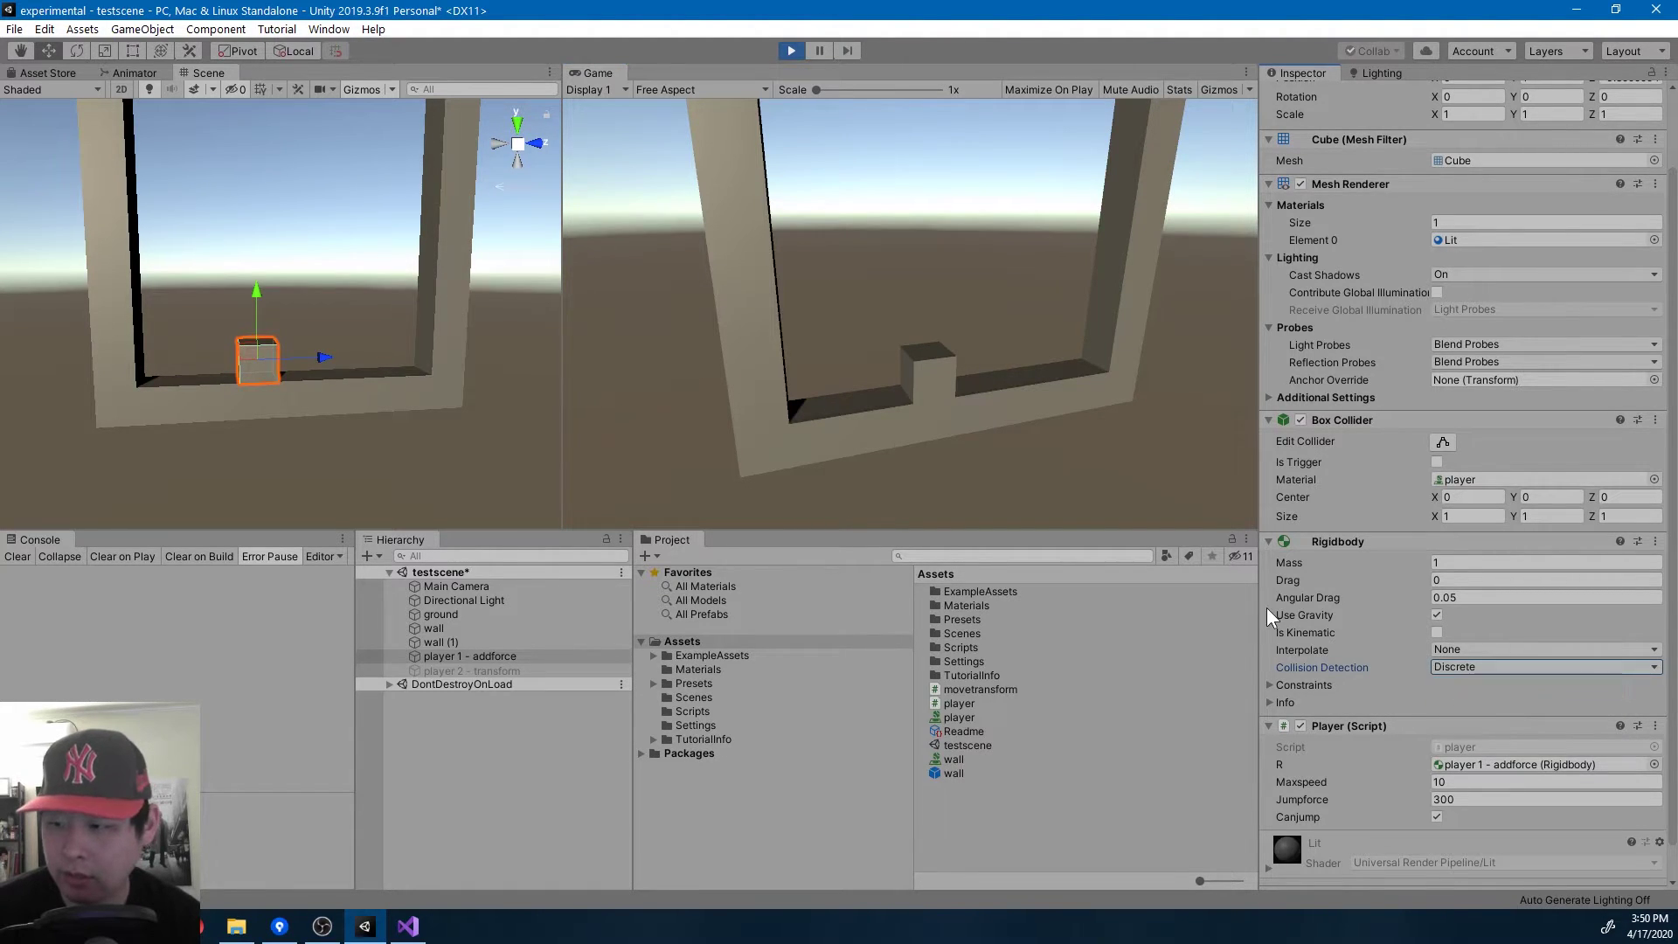
{"action": "left_click", "coordinate": [1453, 782]}
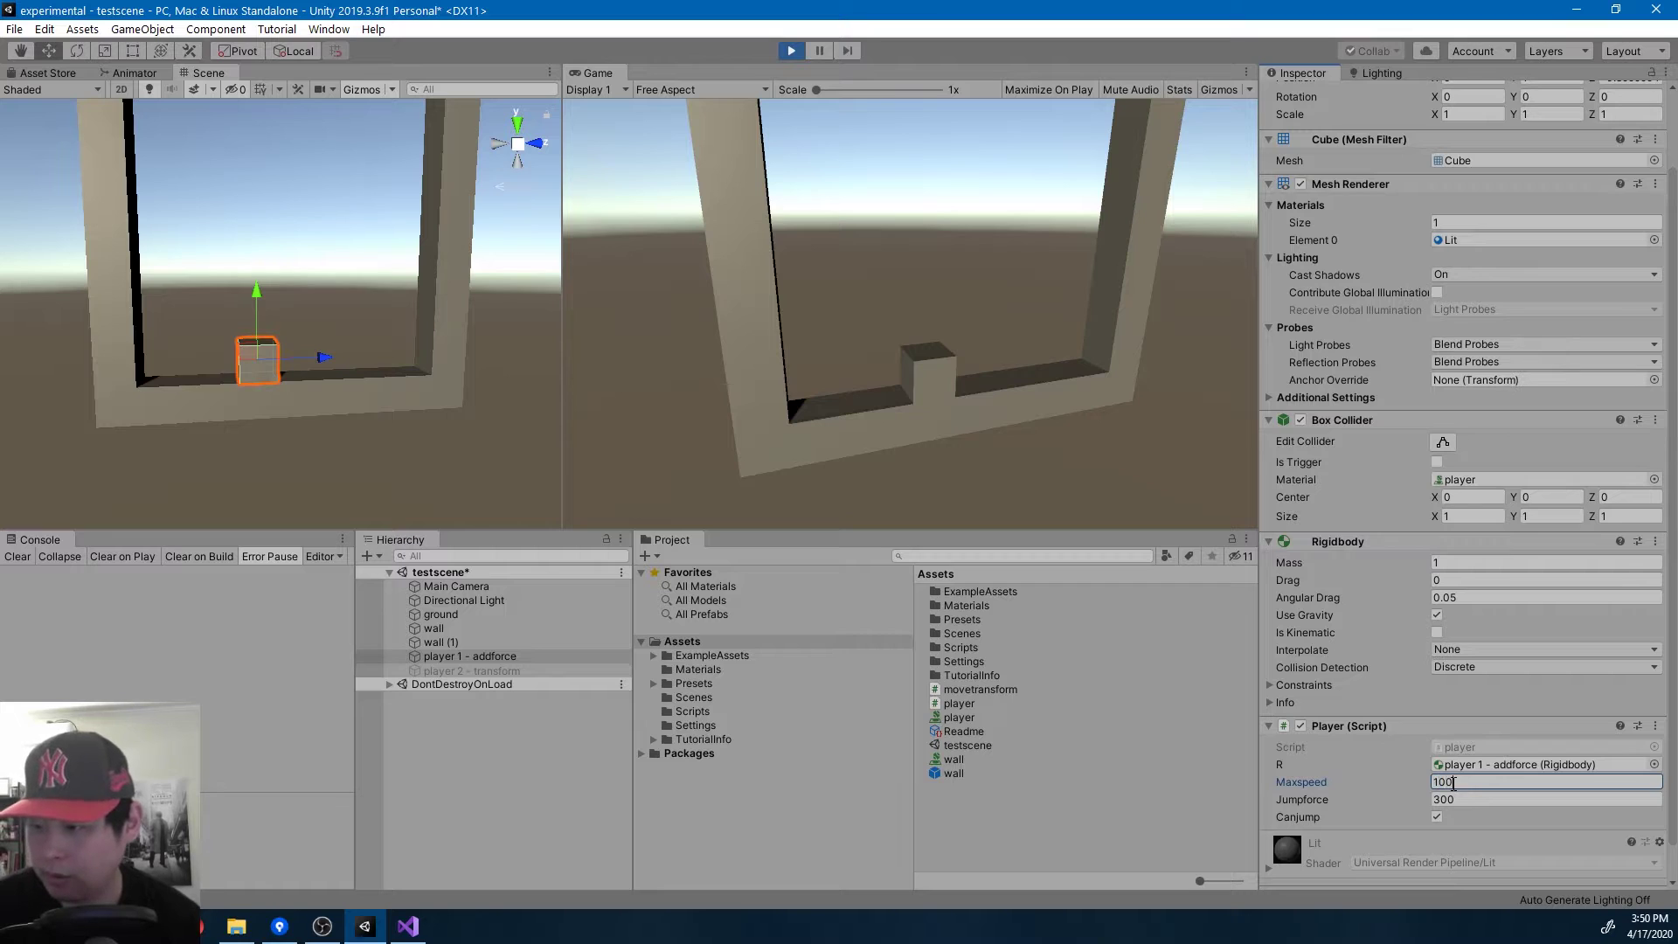
{"action": "left_click", "coordinate": [1094, 450]}
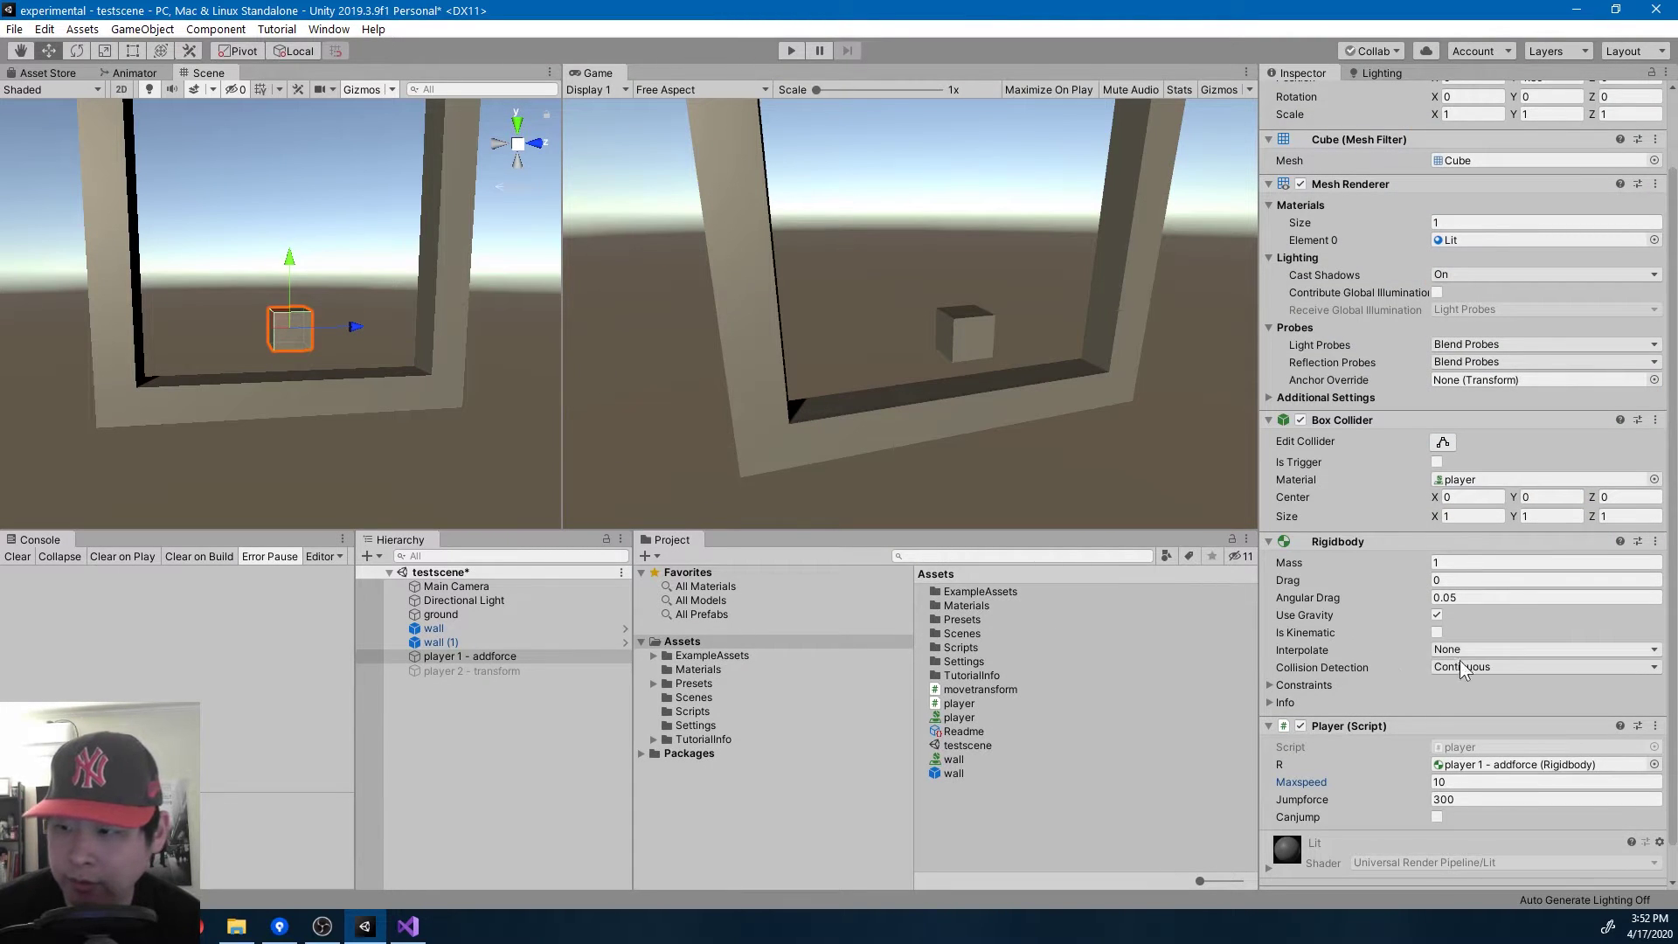
- Enter Maxspeed 1000 in the Player (Script) component and run a play-test
{"action": "left_click", "coordinate": [1458, 783]}
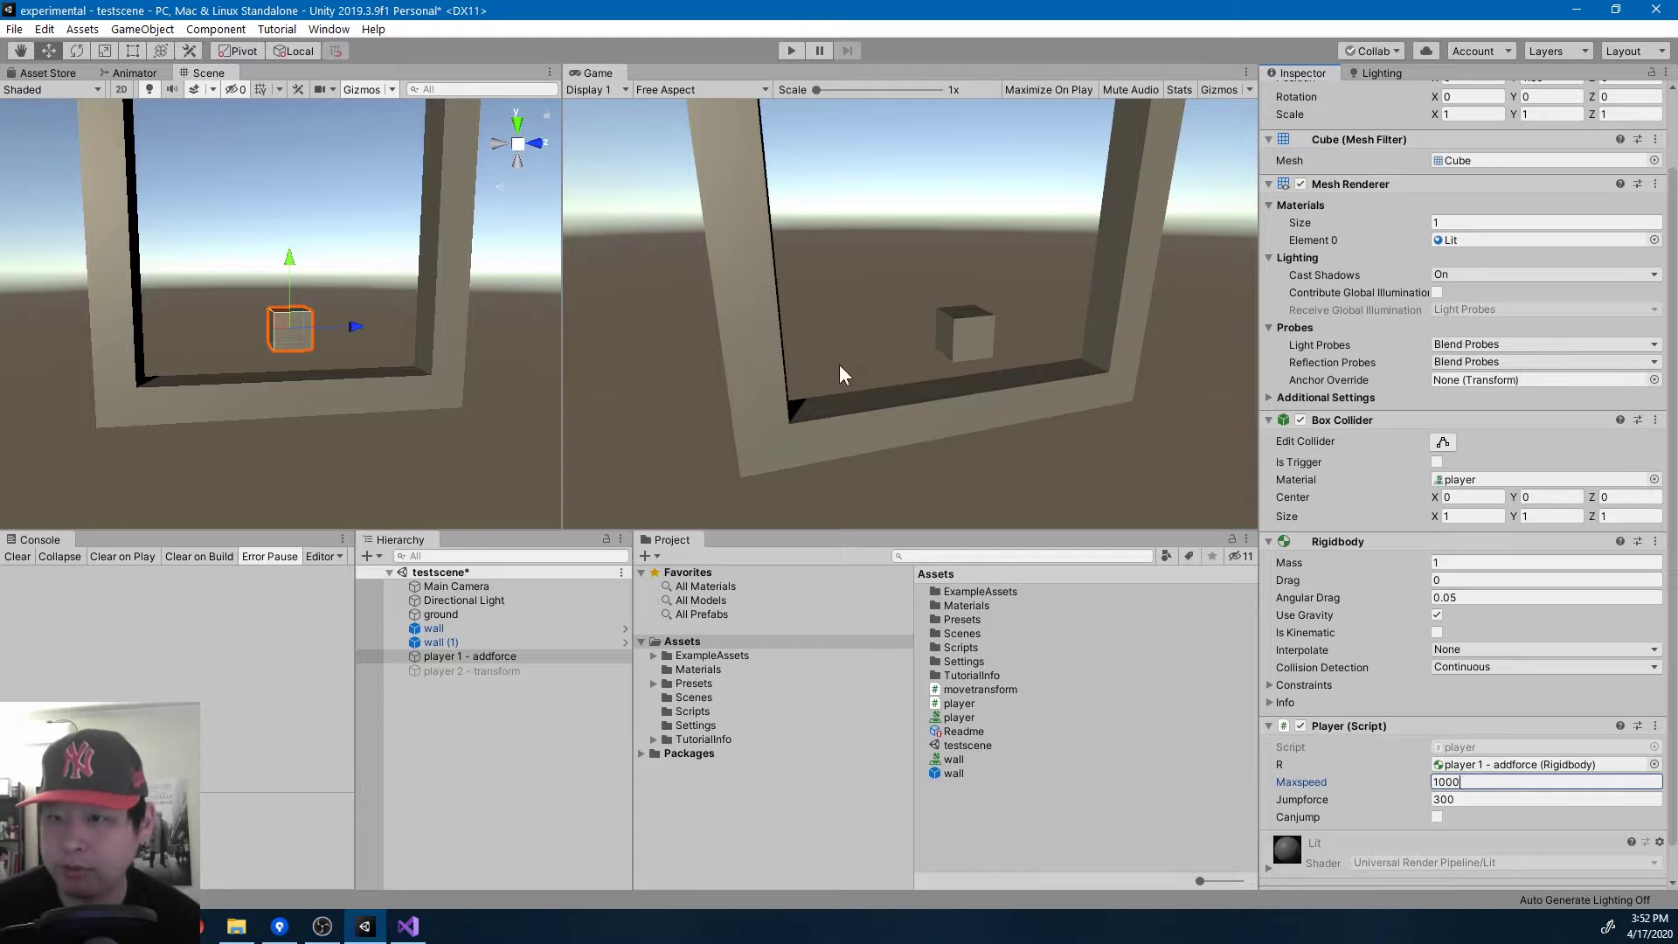
{"action": "type", "text": "1000"}
{"action": "left_click", "coordinate": [791, 49]}
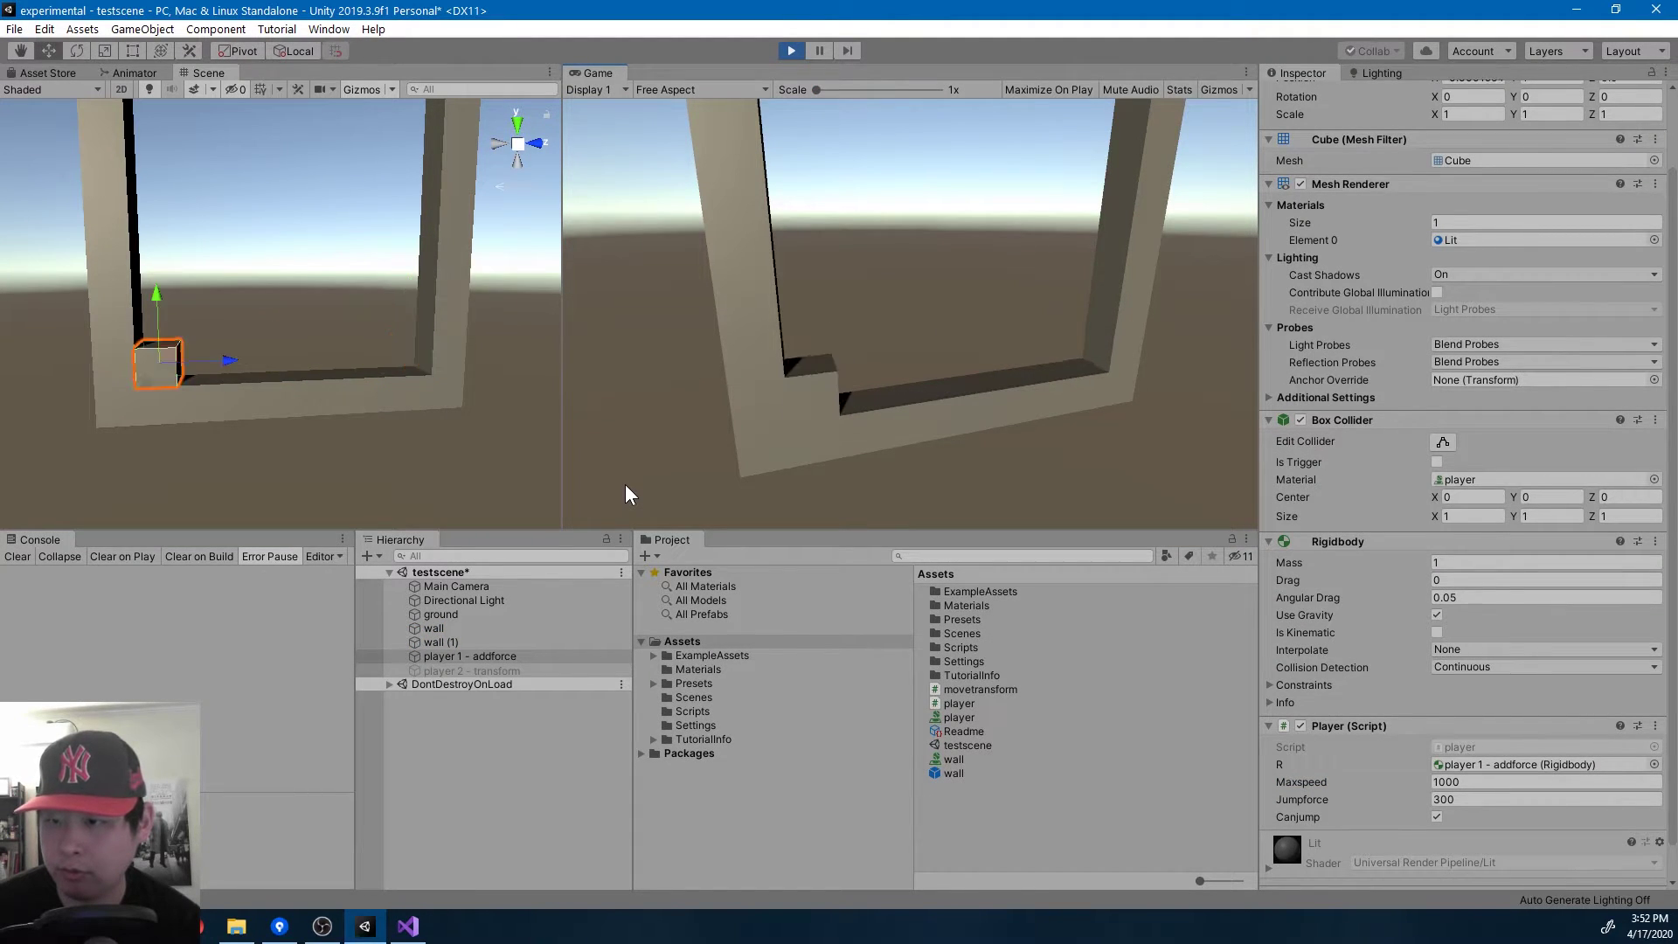
{"action": "left_click", "coordinate": [791, 50]}
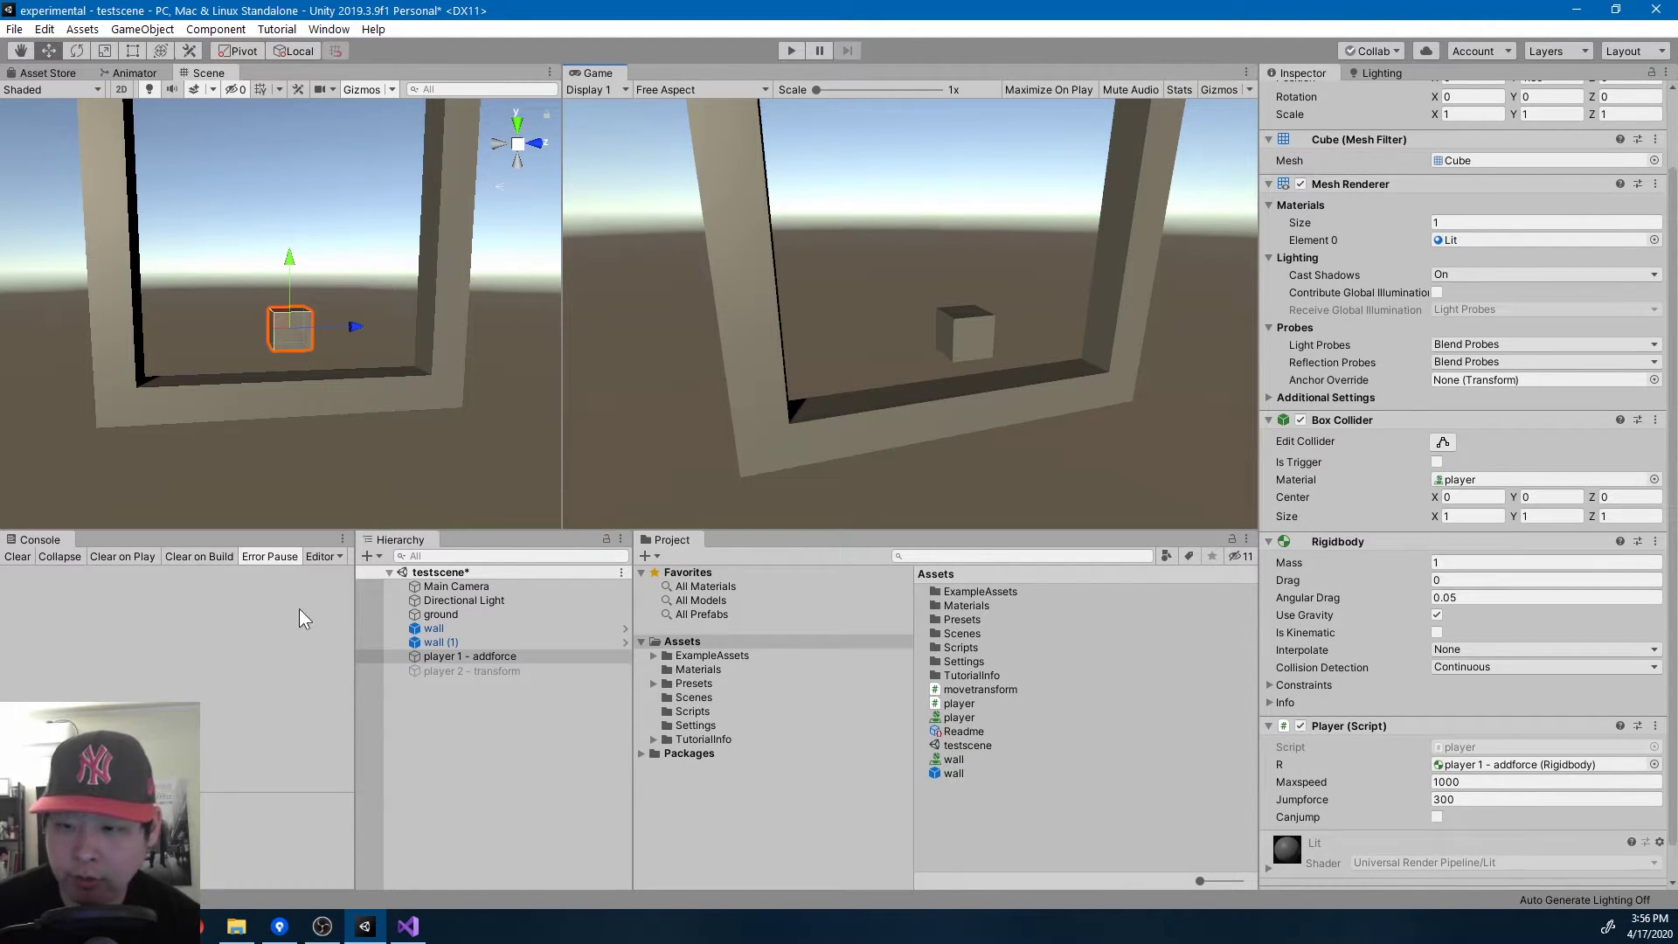
- Set the player physic material's Dynamic Friction to 2 and run a play-test
{"action": "left_click", "coordinate": [970, 718]}
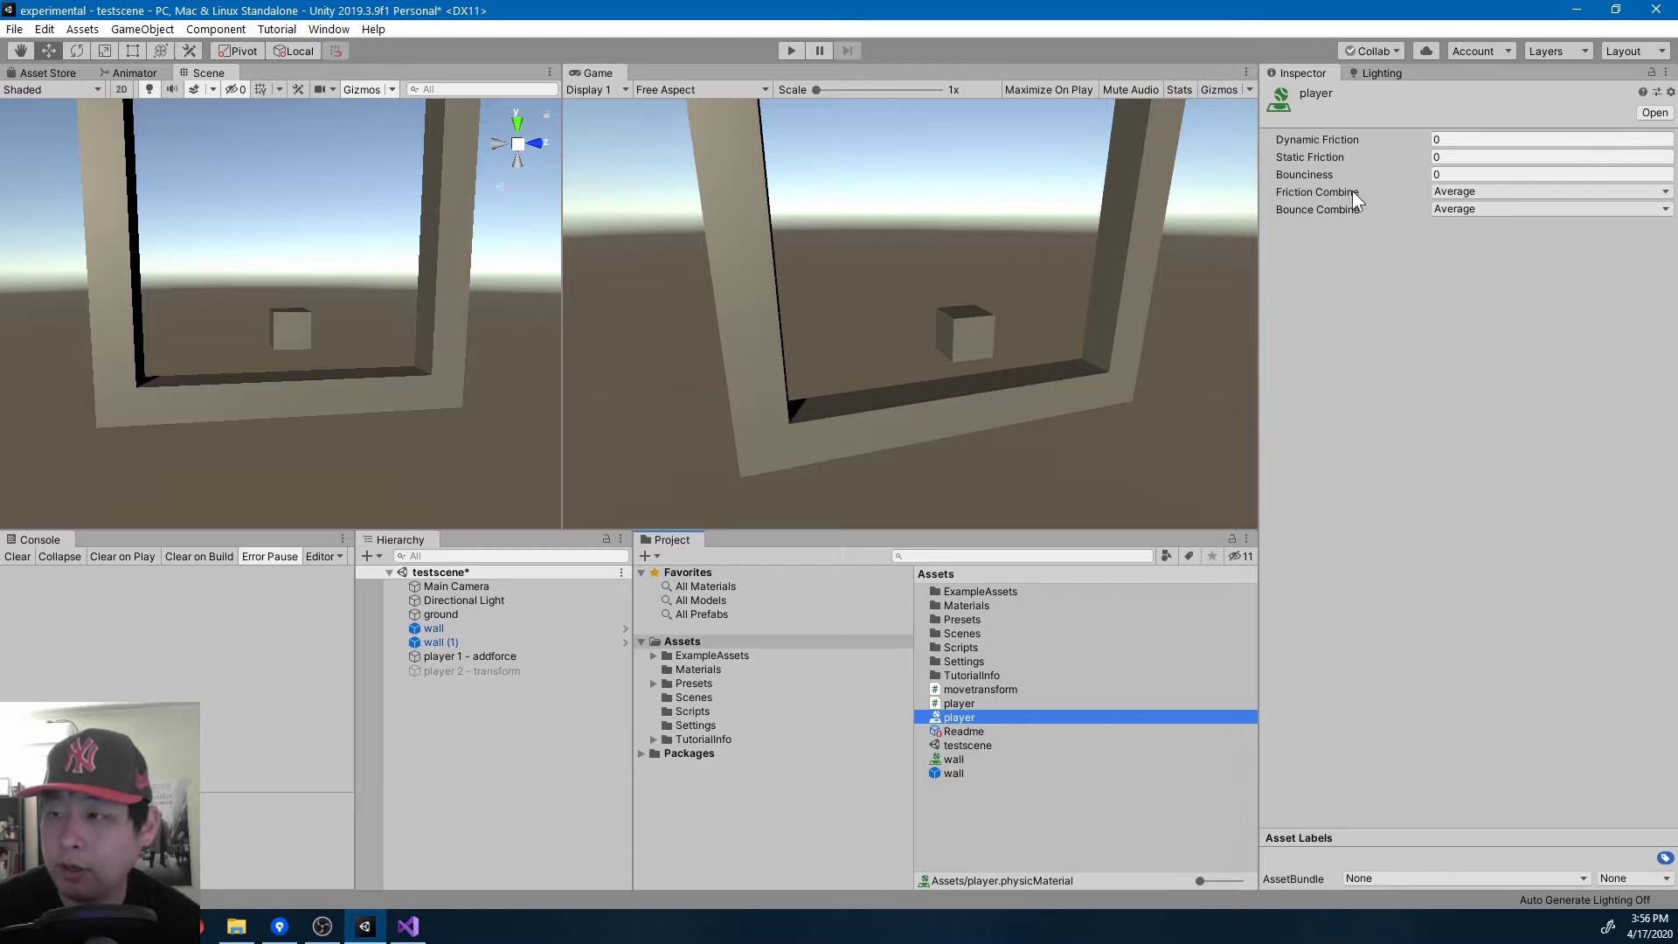
{"action": "left_click", "coordinate": [975, 759]}
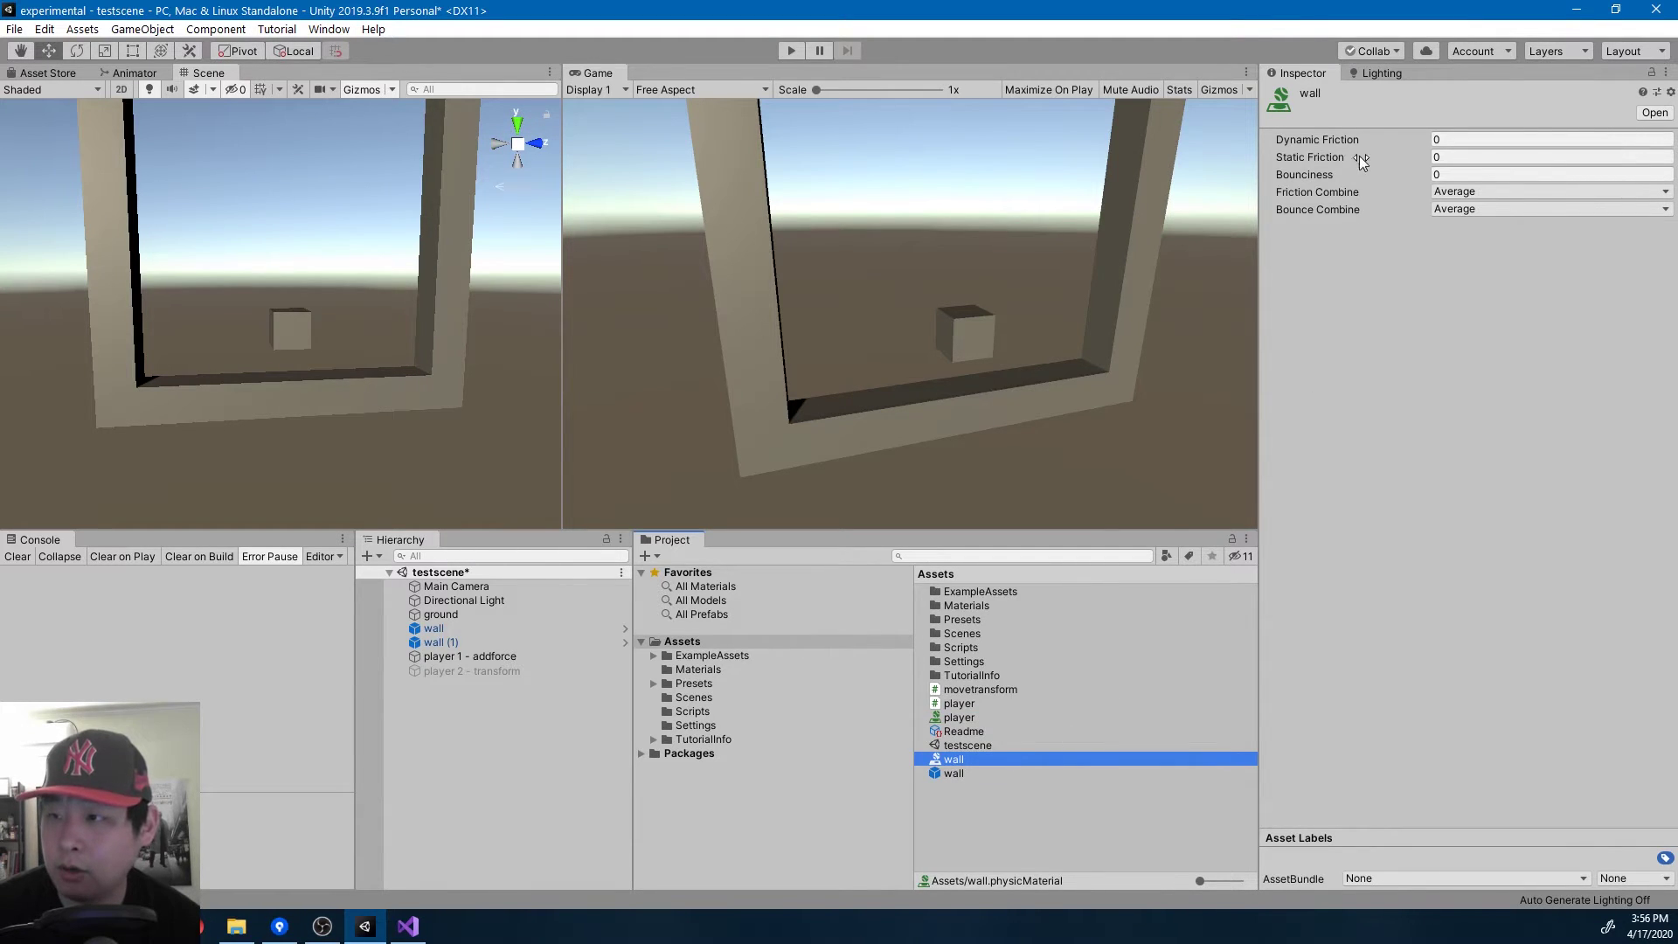
{"action": "left_click", "coordinate": [1339, 281]}
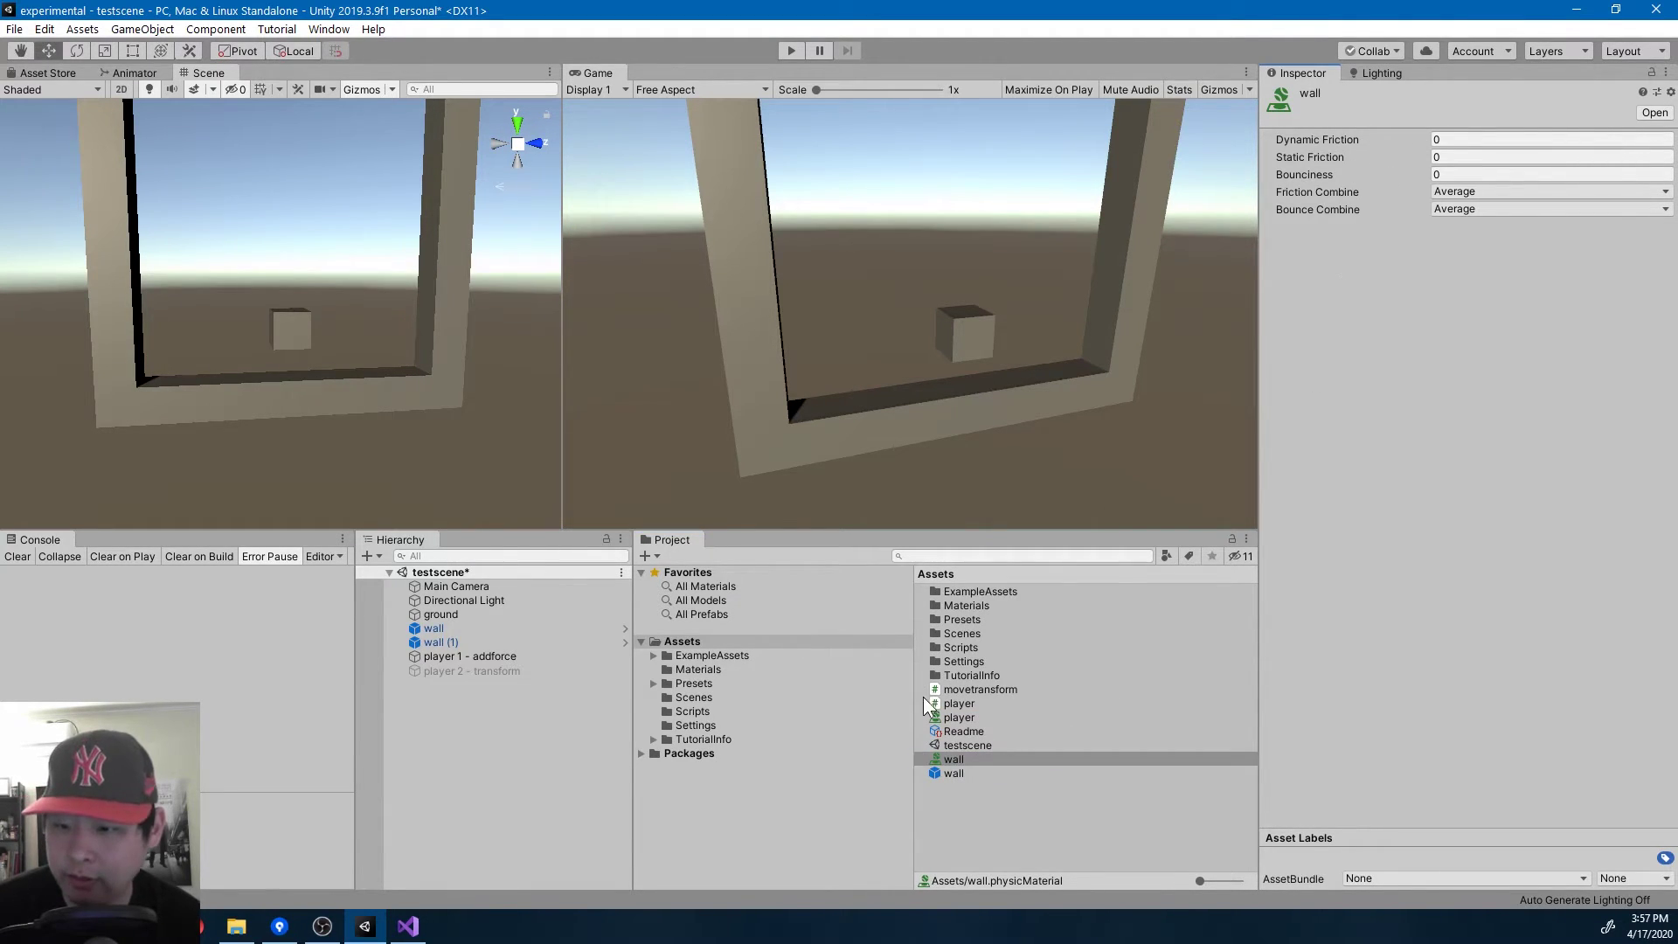
{"action": "left_click", "coordinate": [961, 718]}
{"action": "left_click", "coordinate": [1448, 140]}
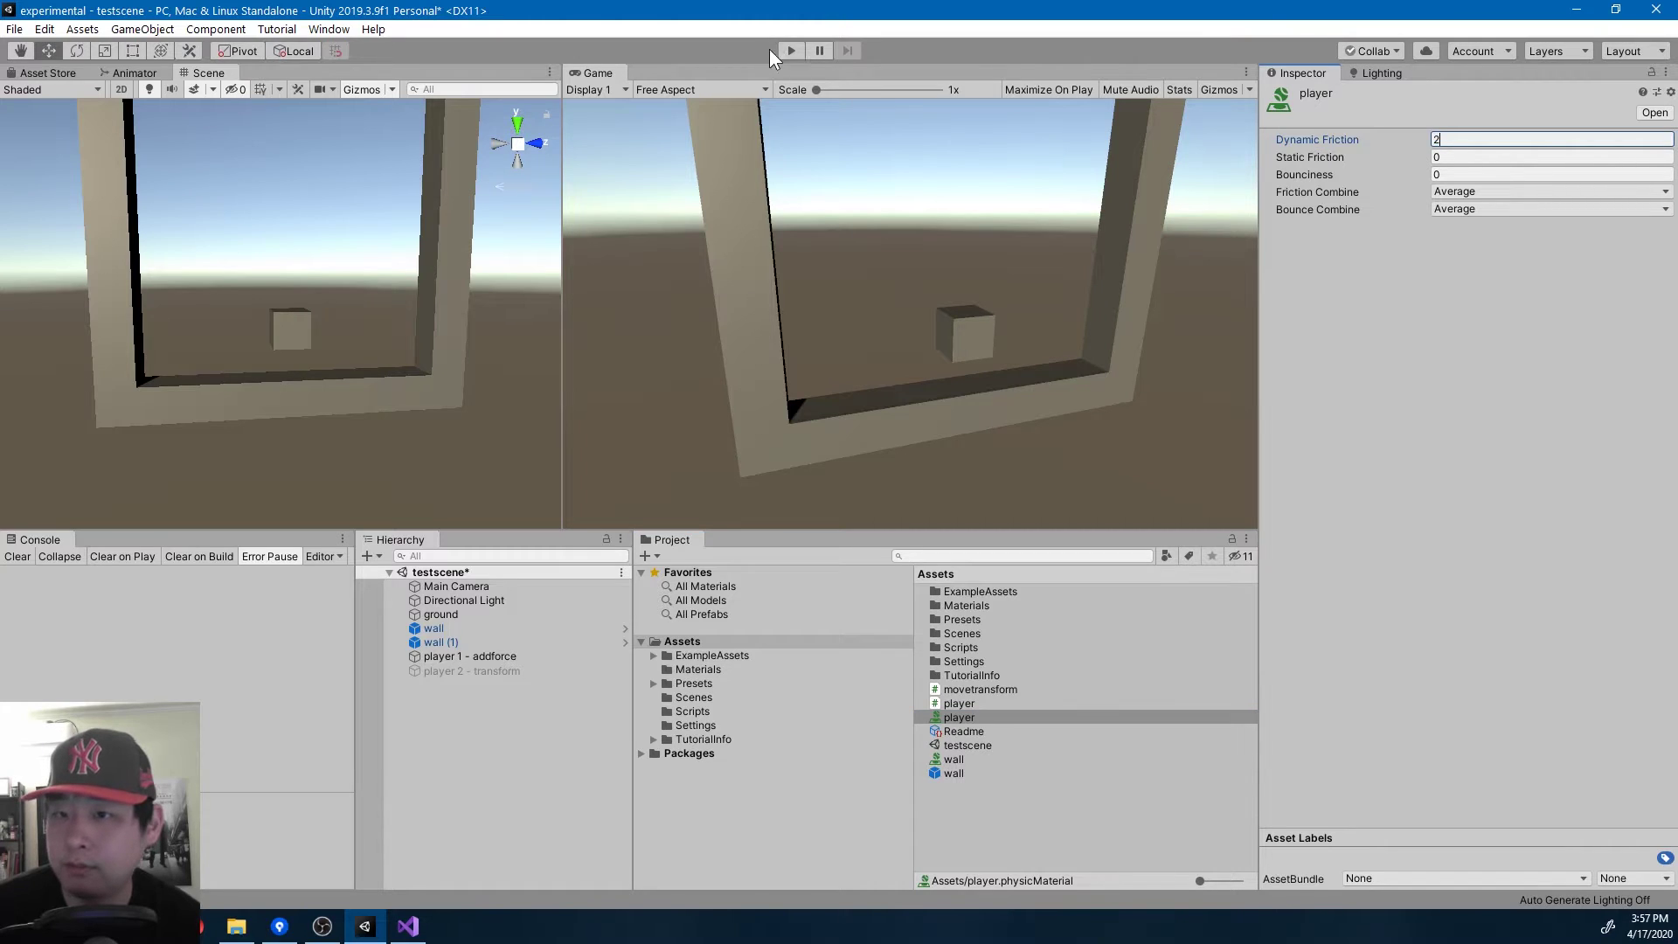
{"action": "left_click", "coordinate": [790, 50]}
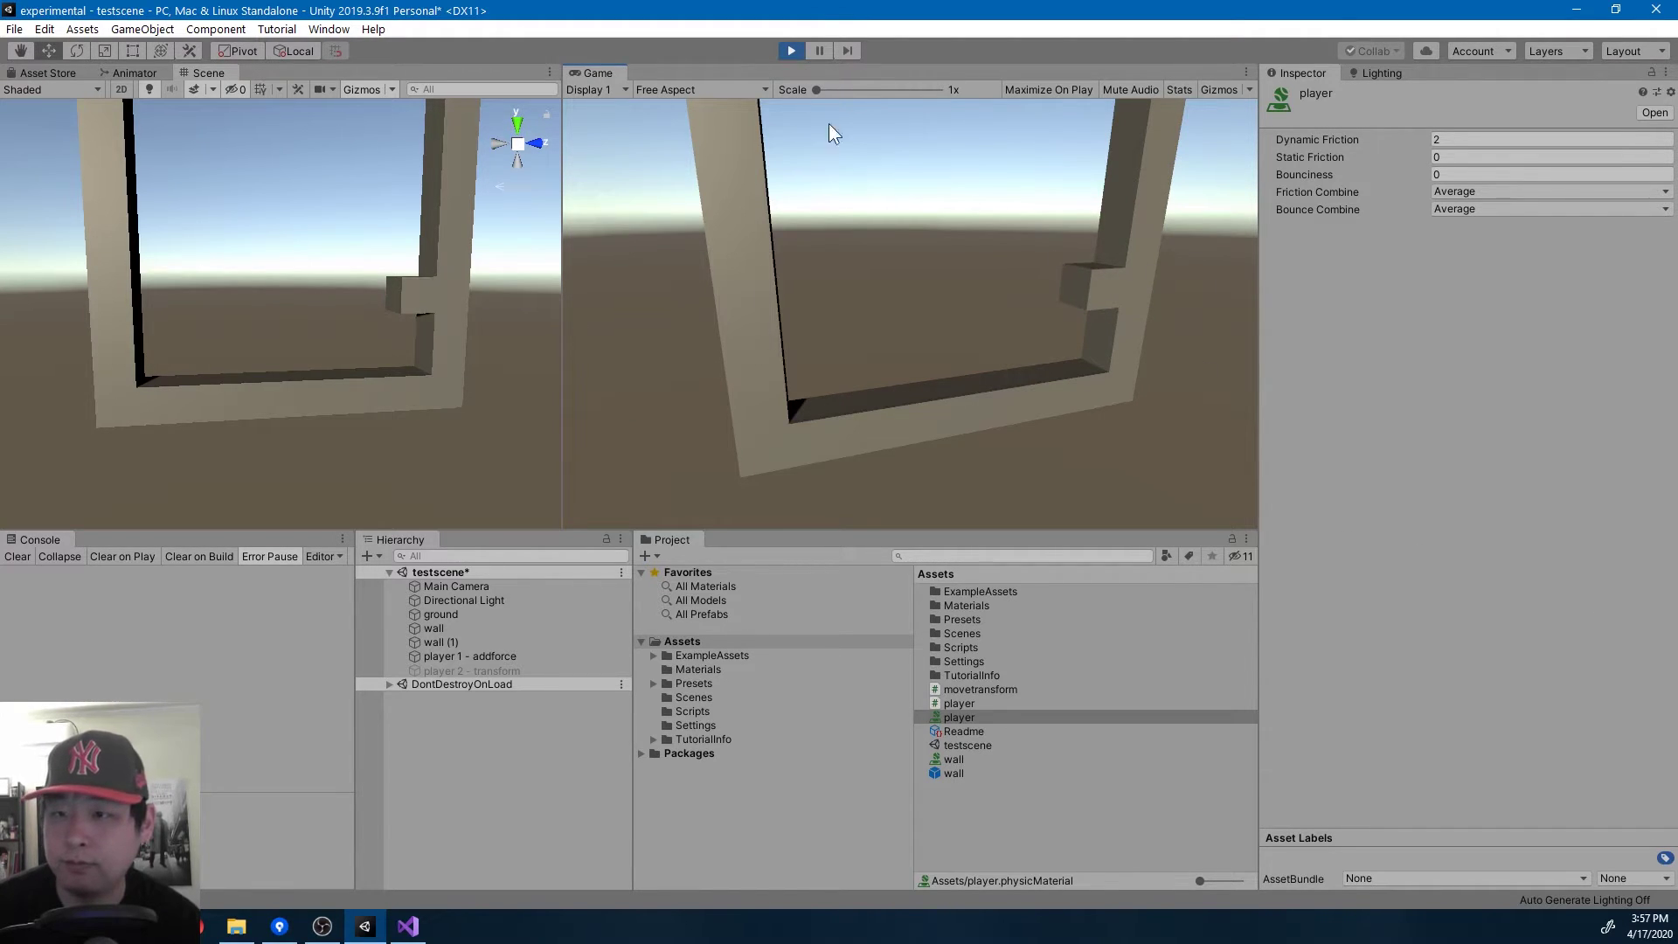
{"action": "left_click", "coordinate": [791, 51]}
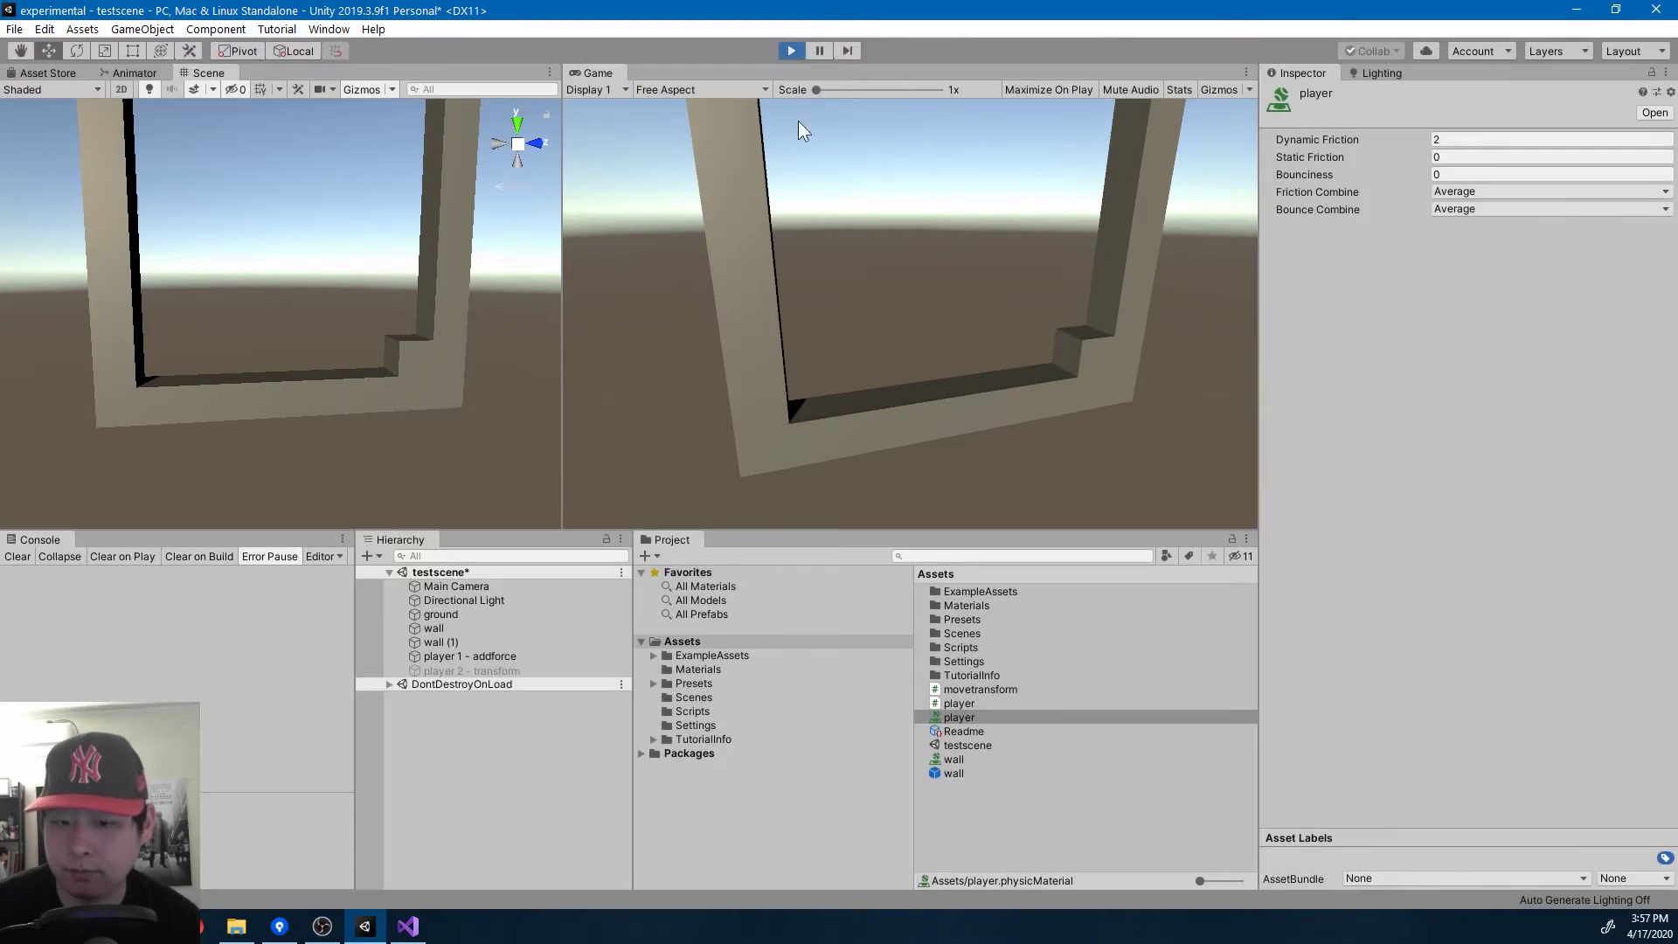
- Set player 1 - addforce's Maxspeed to 10
{"action": "left_click", "coordinate": [488, 656]}
{"action": "left_click", "coordinate": [1467, 744]}
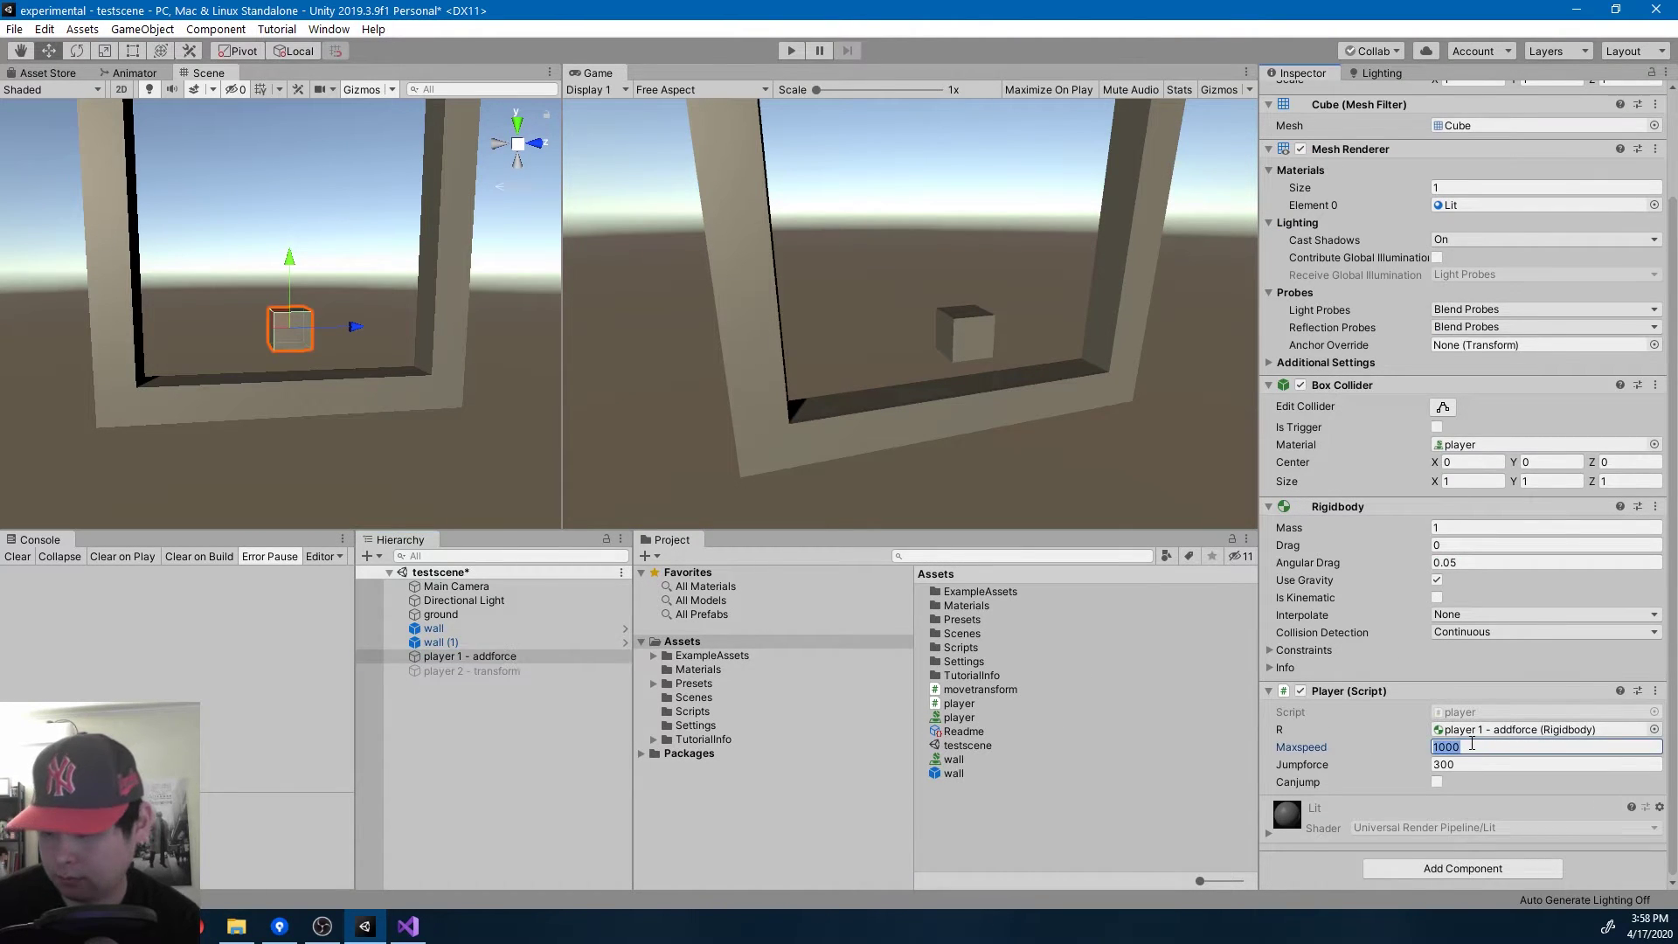
{"action": "type", "text": "10"}
- Play-test the cube, moving it between the walls and jumping
{"action": "left_click", "coordinate": [791, 53]}
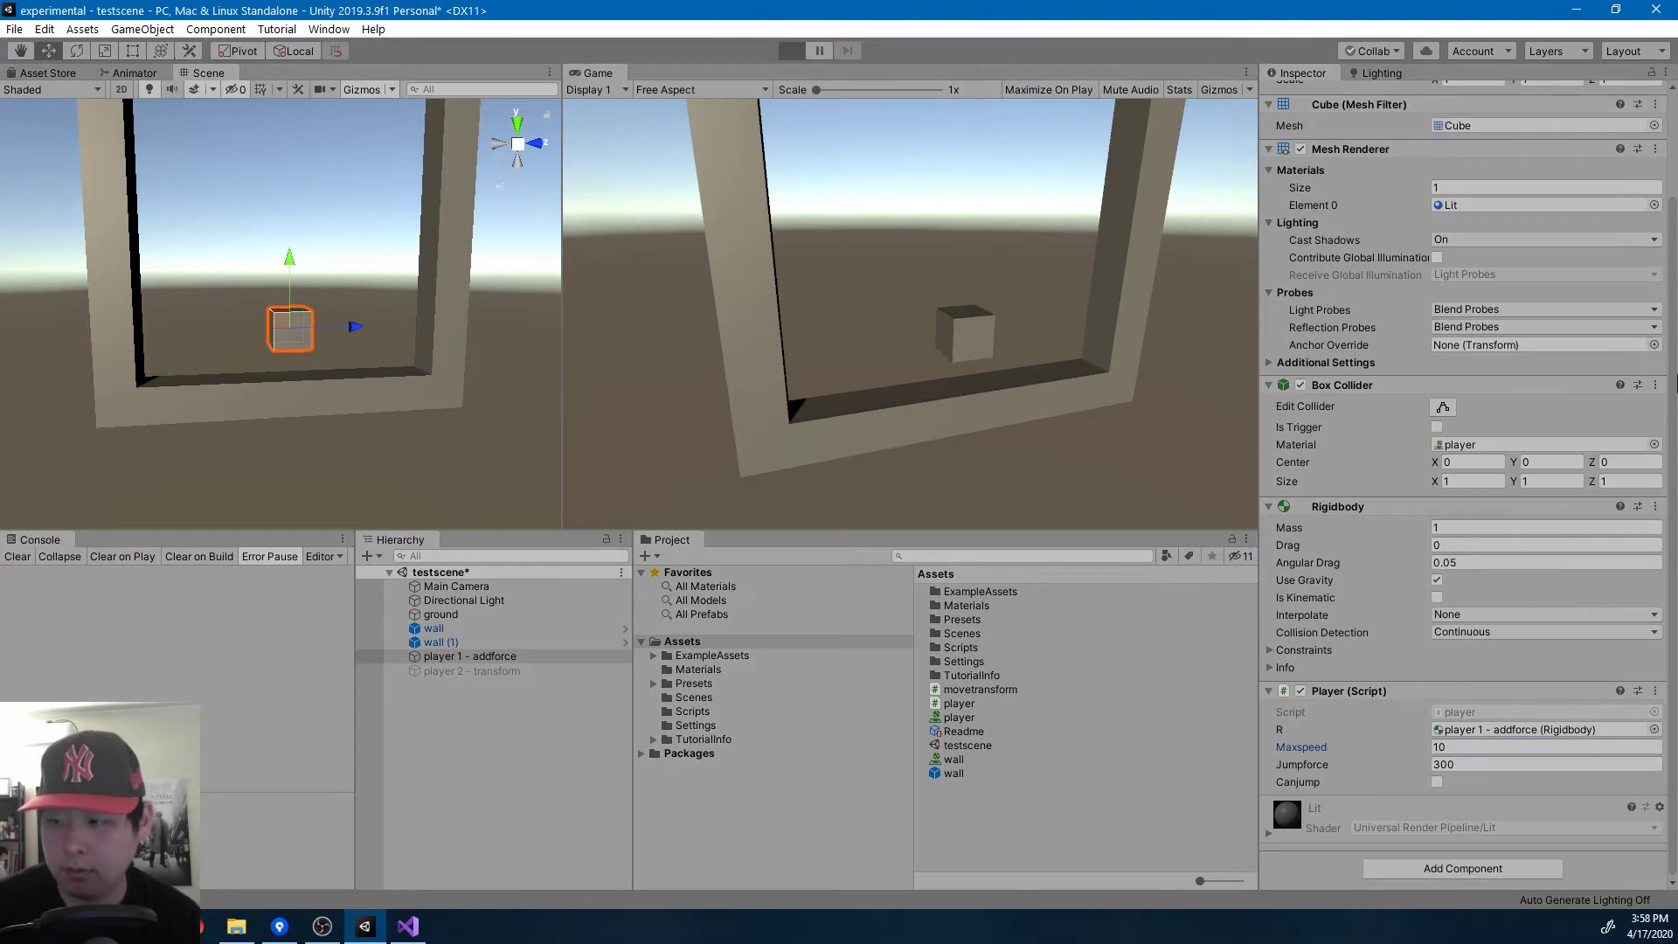
{"action": "key", "text": "d"}
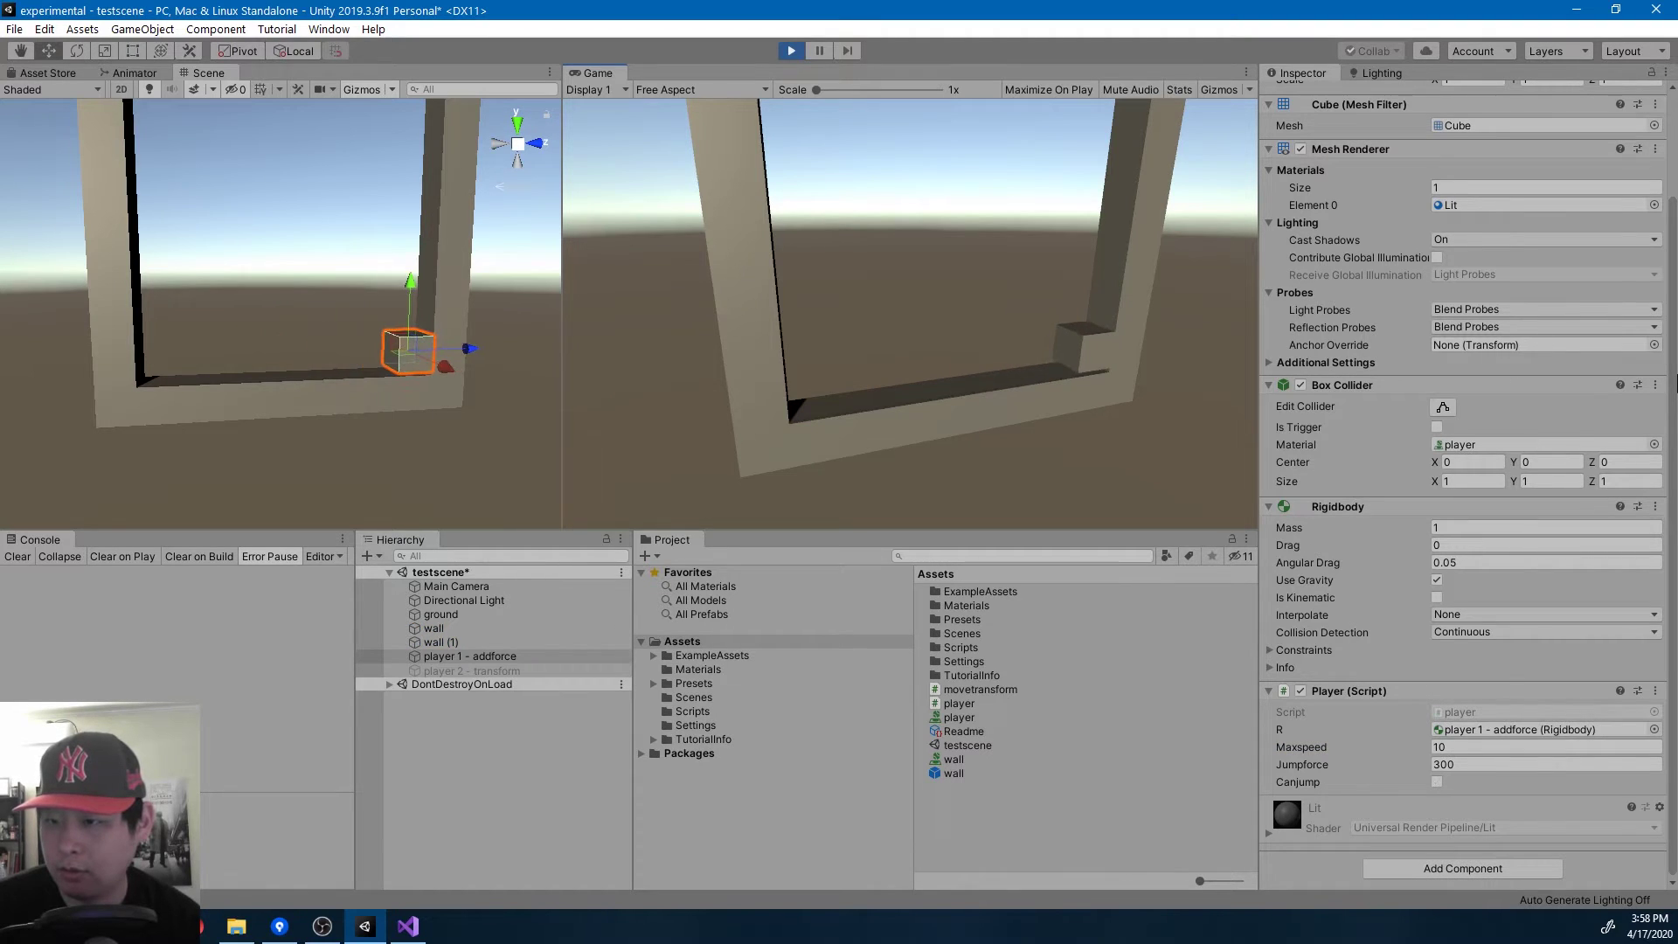
{"action": "key", "text": "a"}
{"action": "key", "text": "space"}
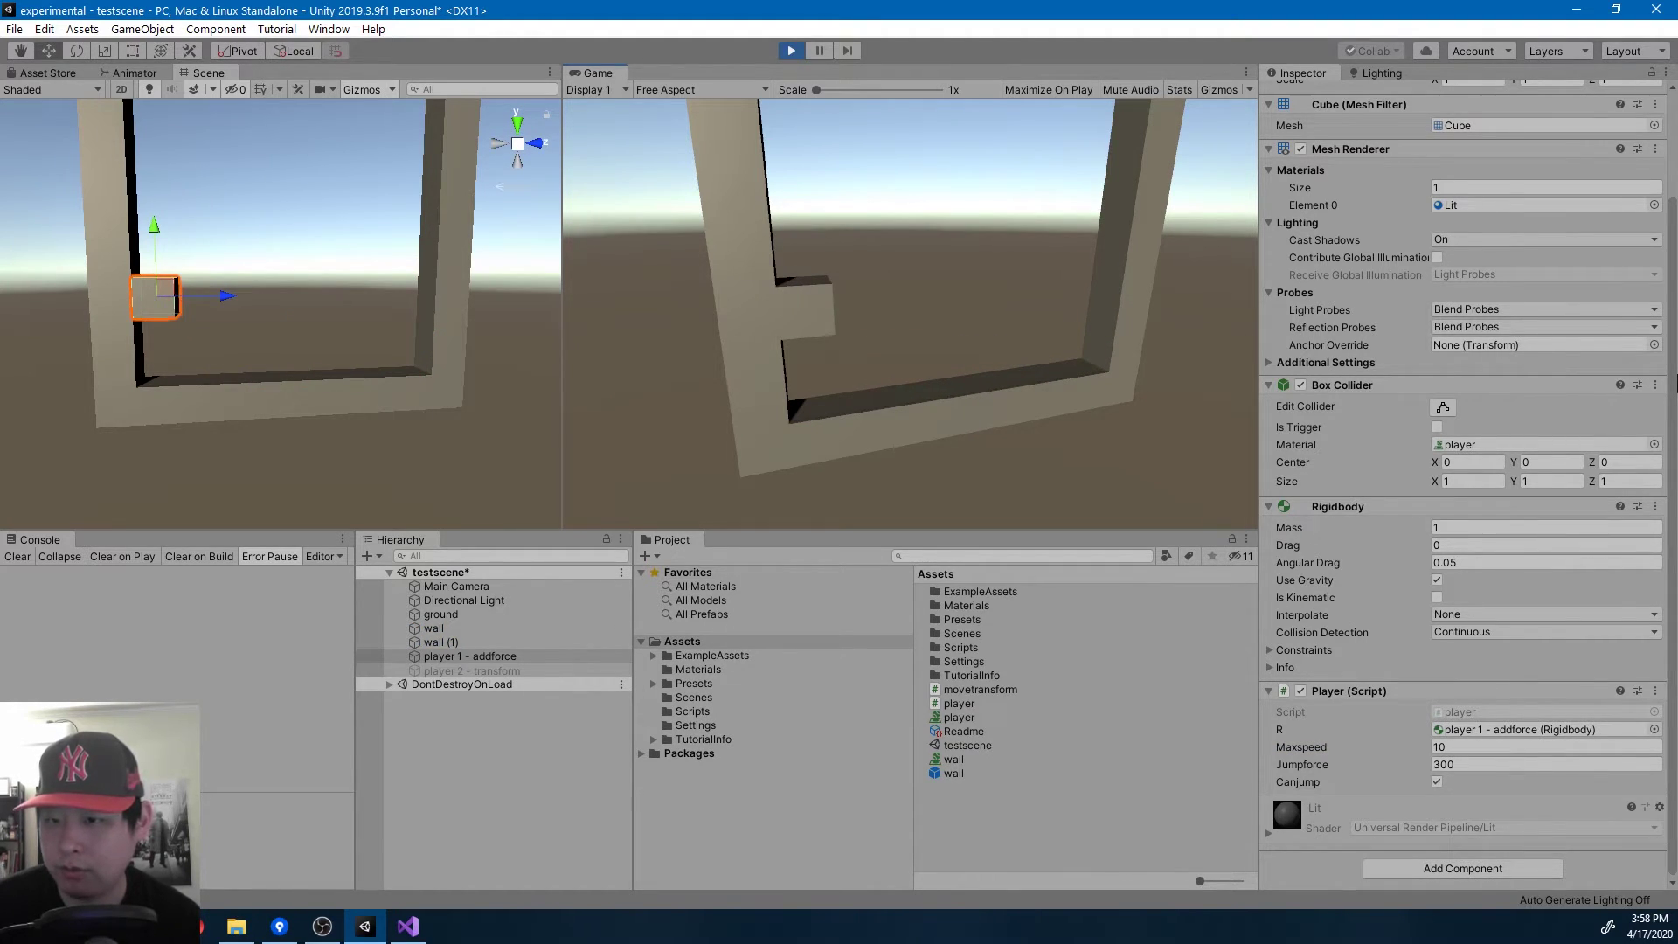
{"action": "key", "text": "d"}
{"action": "key", "text": "space"}
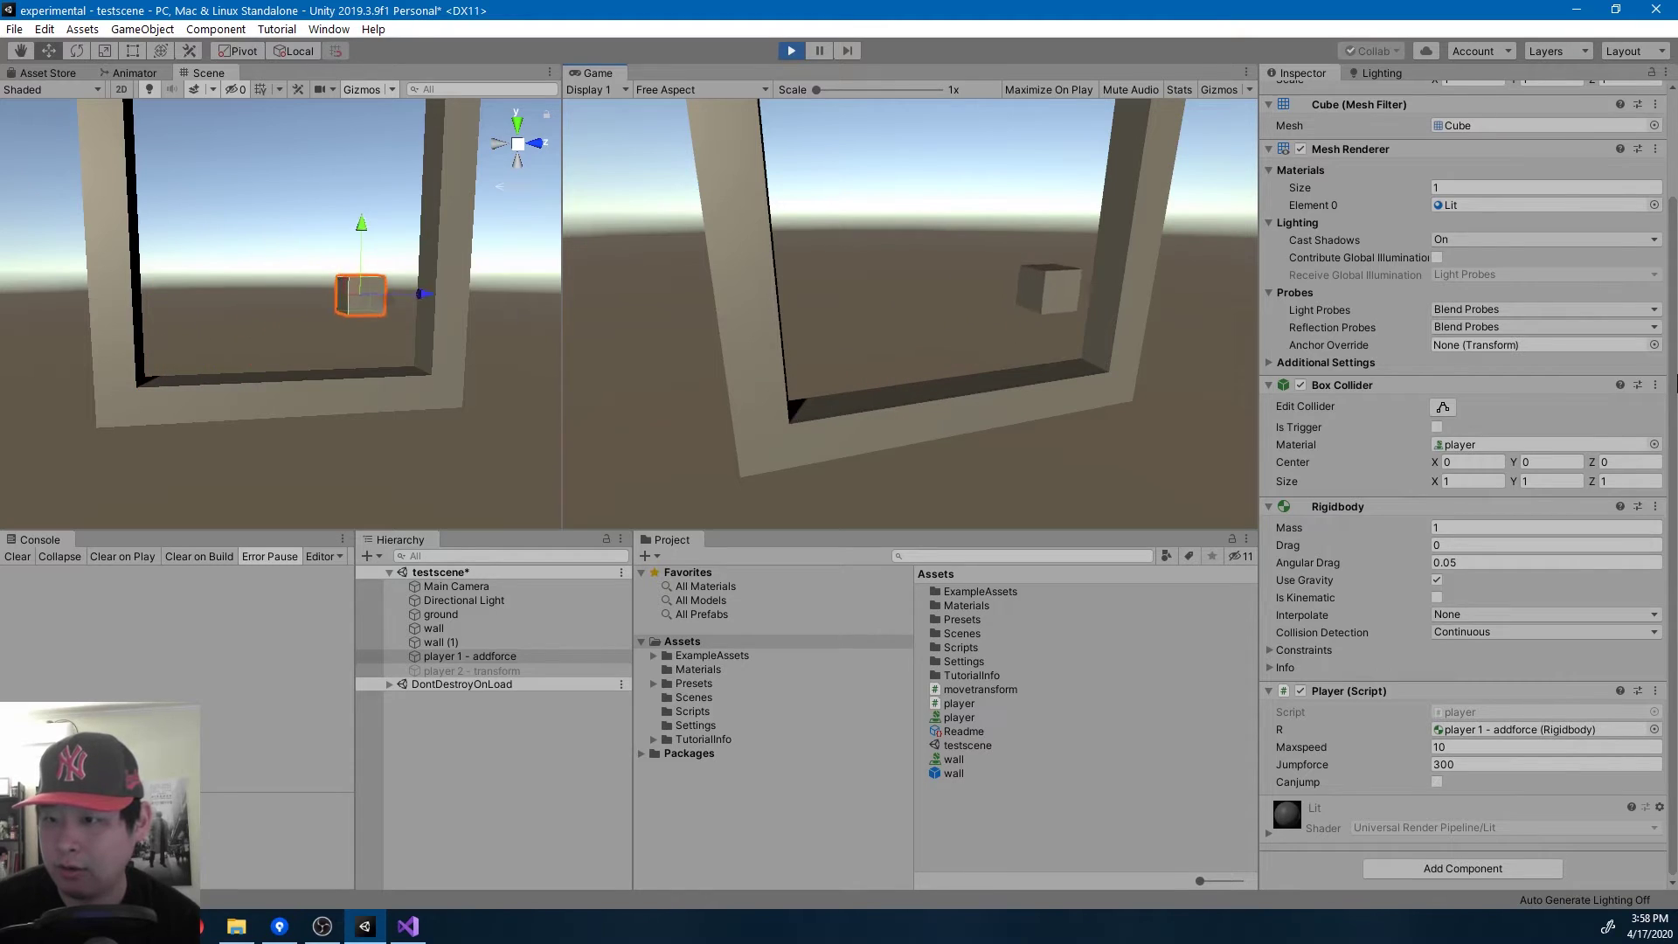
{"action": "key", "text": "d"}
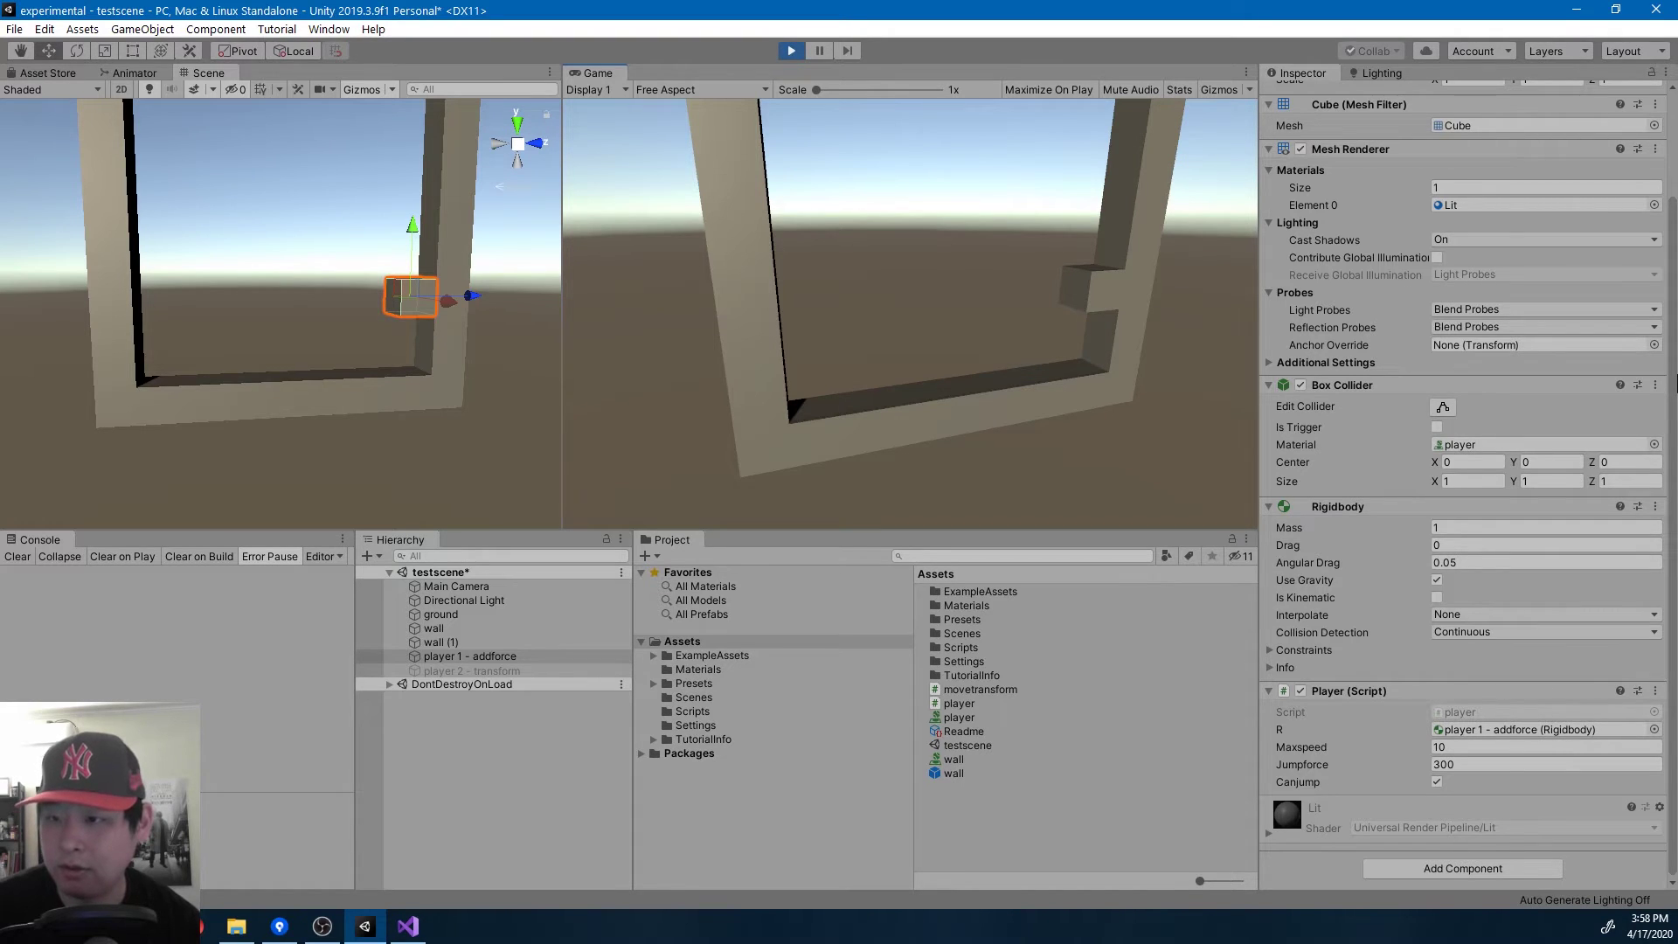
- Move the cube back left and stop the play-test
{"action": "key", "text": "a"}
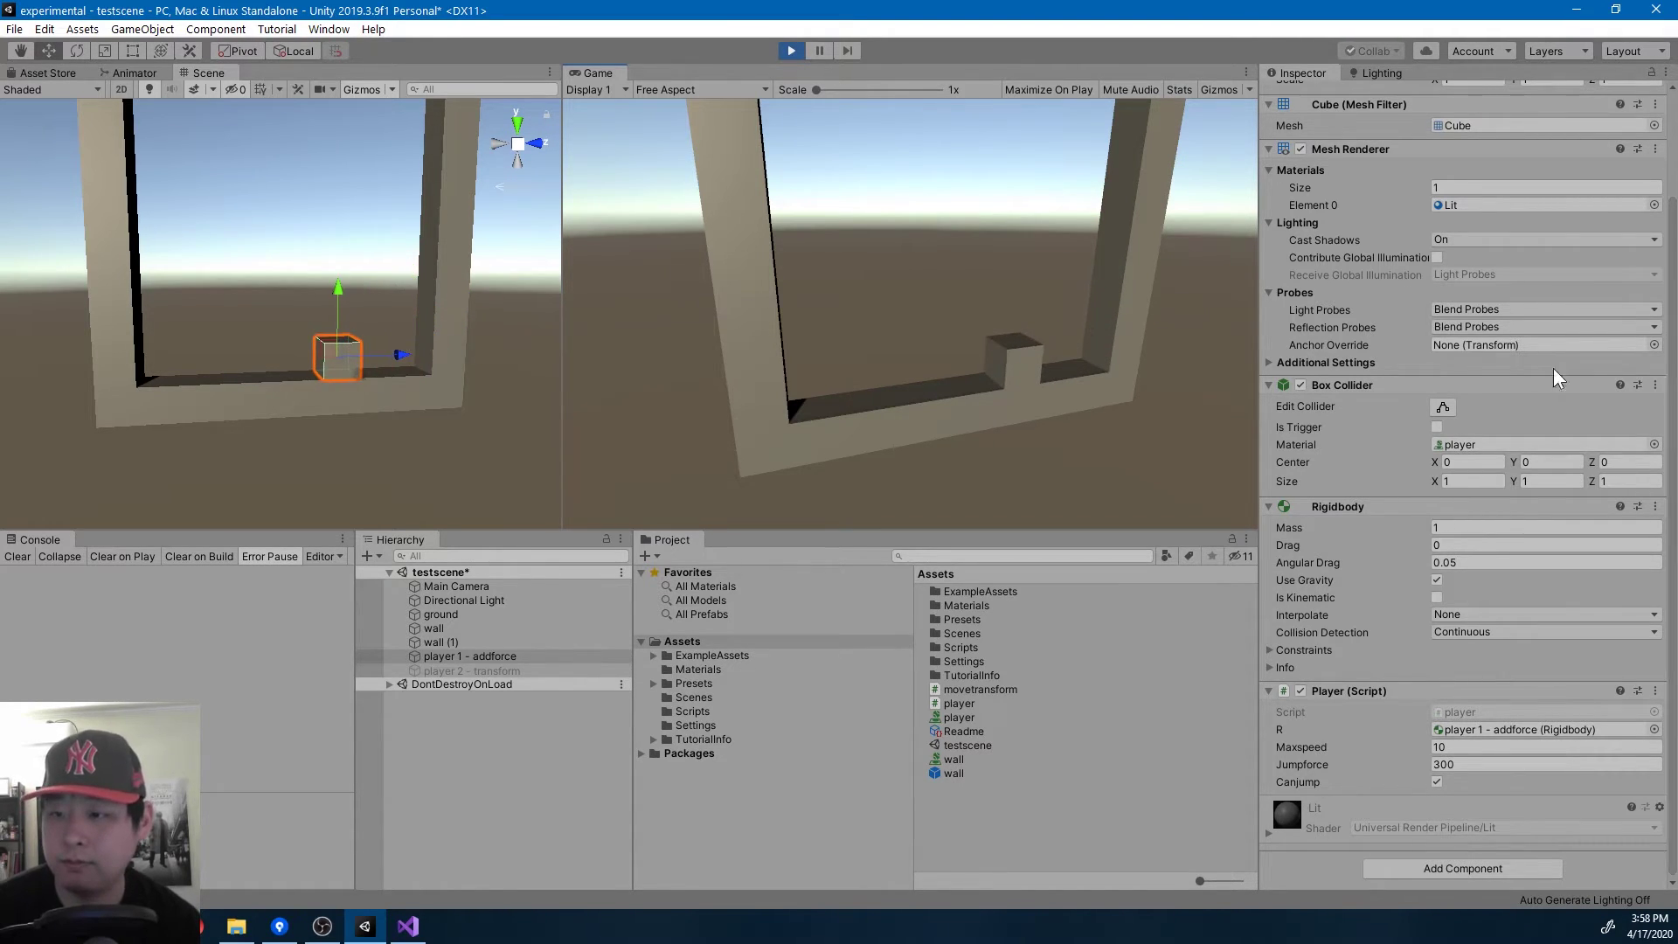
{"action": "left_click", "coordinate": [791, 51]}
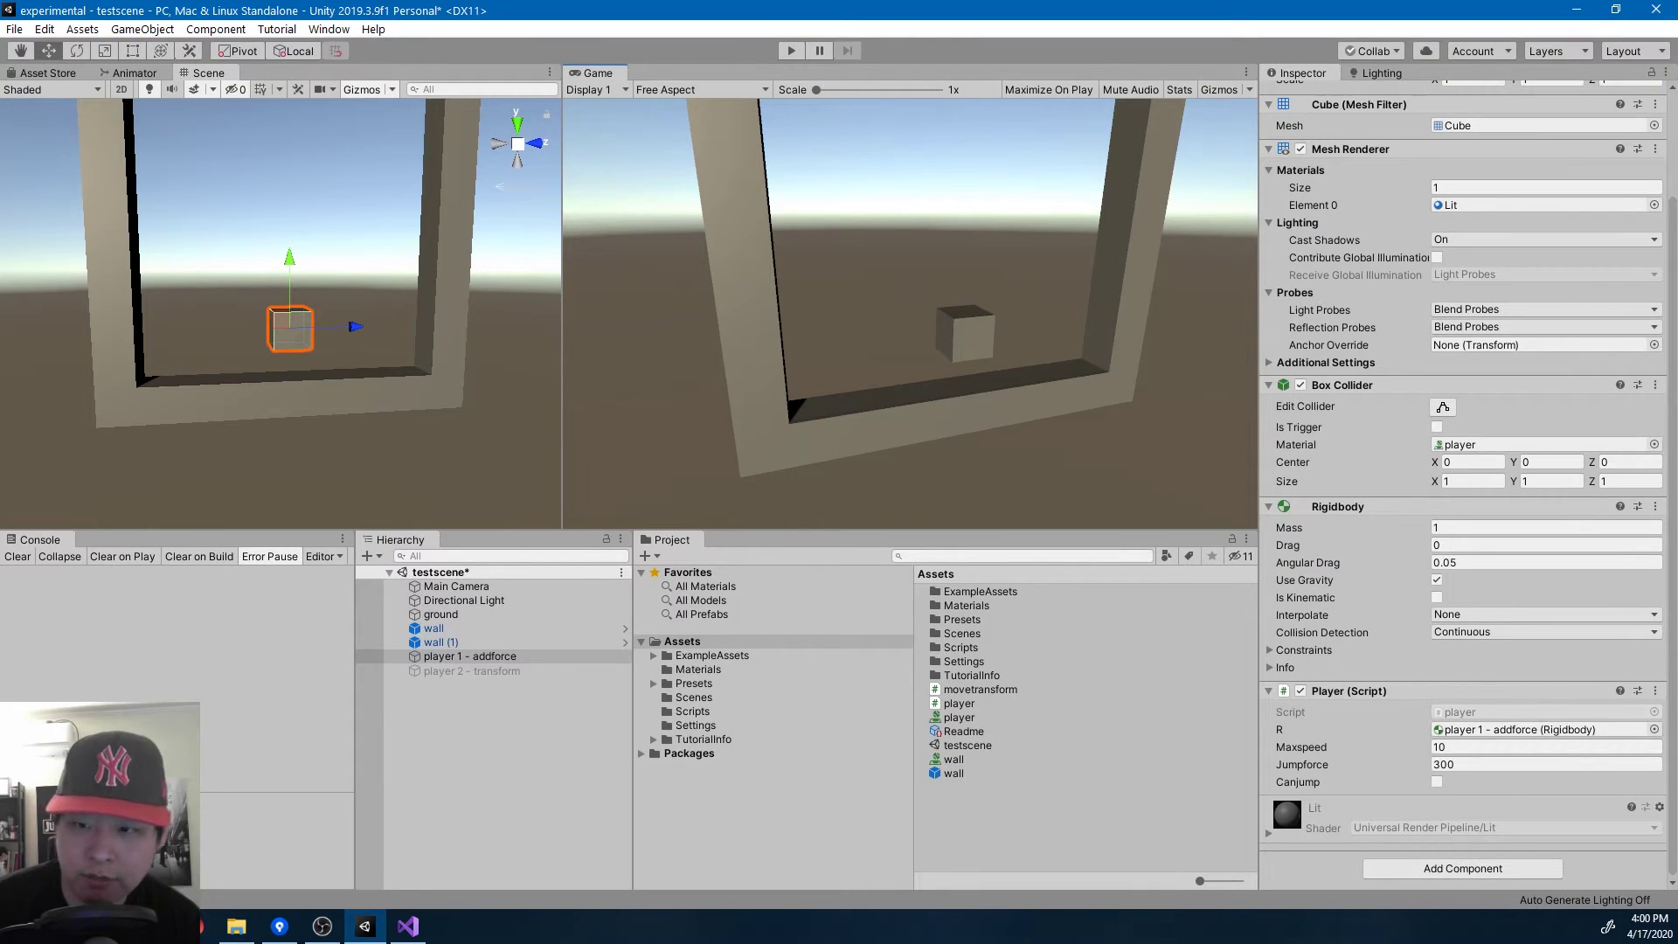